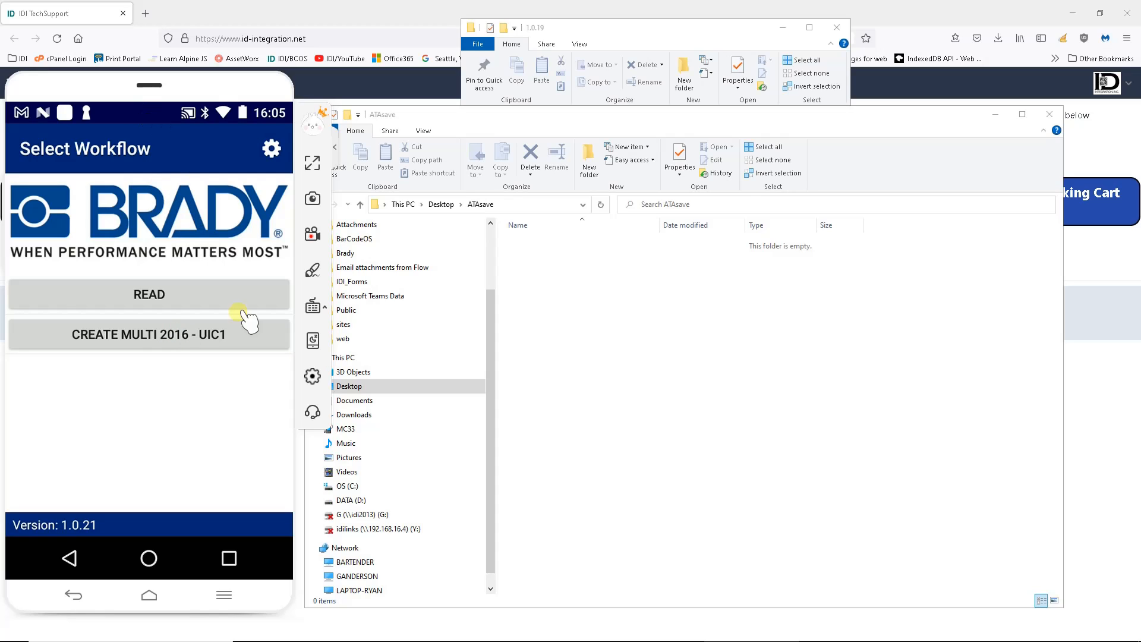
# Step: Check the MC33 device's storage on the PC and switch the handheld's USB mode to Transfer files
pyautogui.click(350, 433)
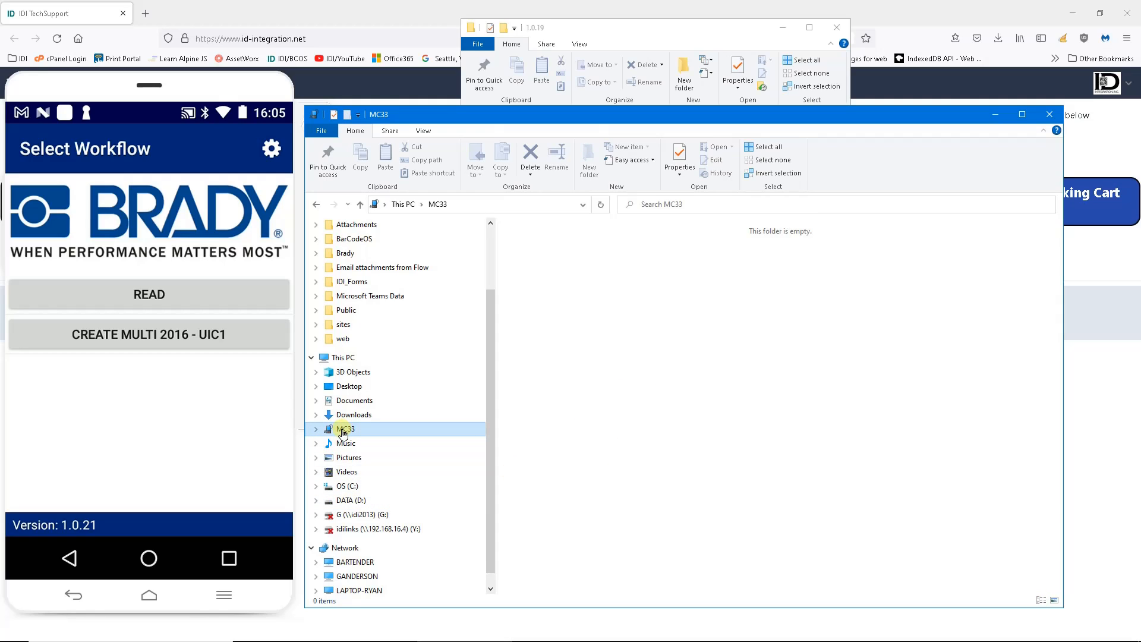
pyautogui.click(749, 327)
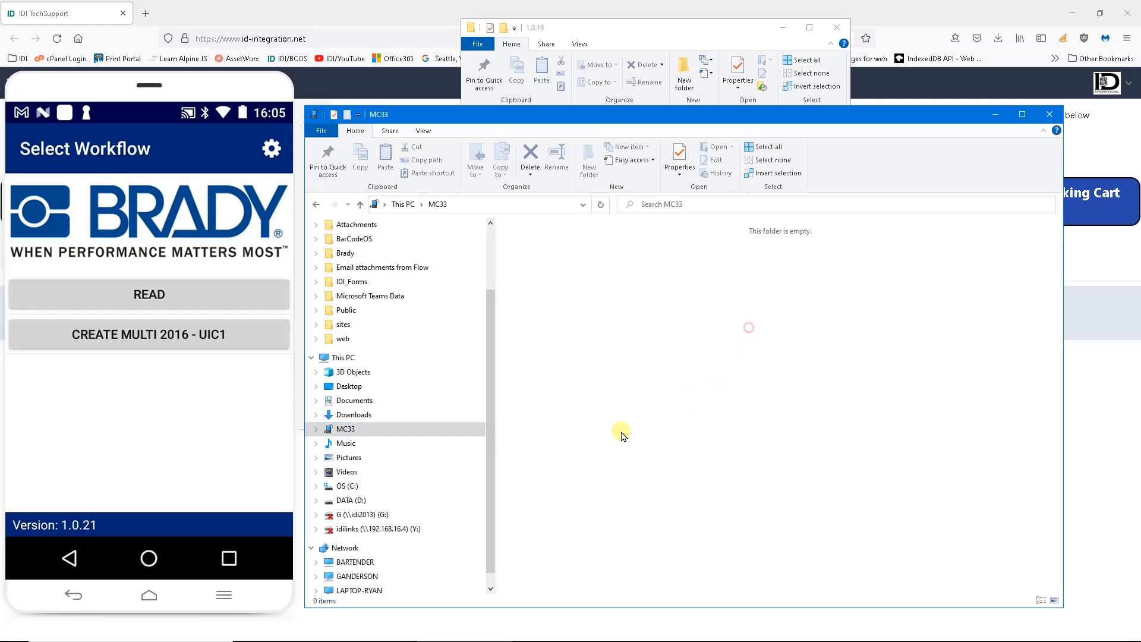
pyautogui.moveTo(156, 115); pyautogui.dragTo(154, 237)
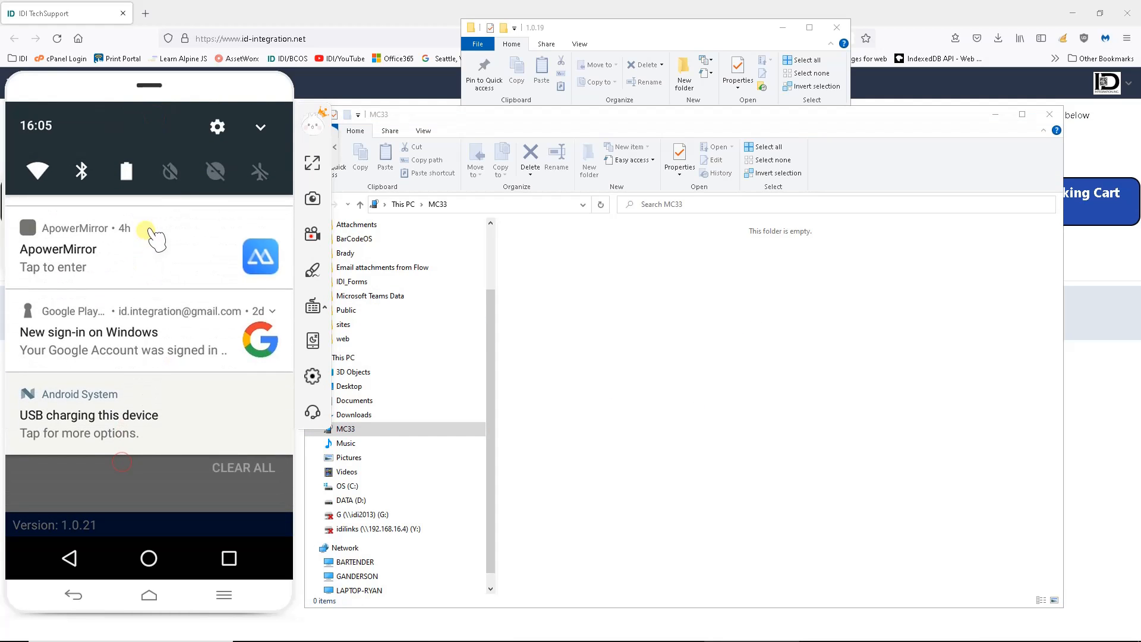
pyautogui.click(119, 416)
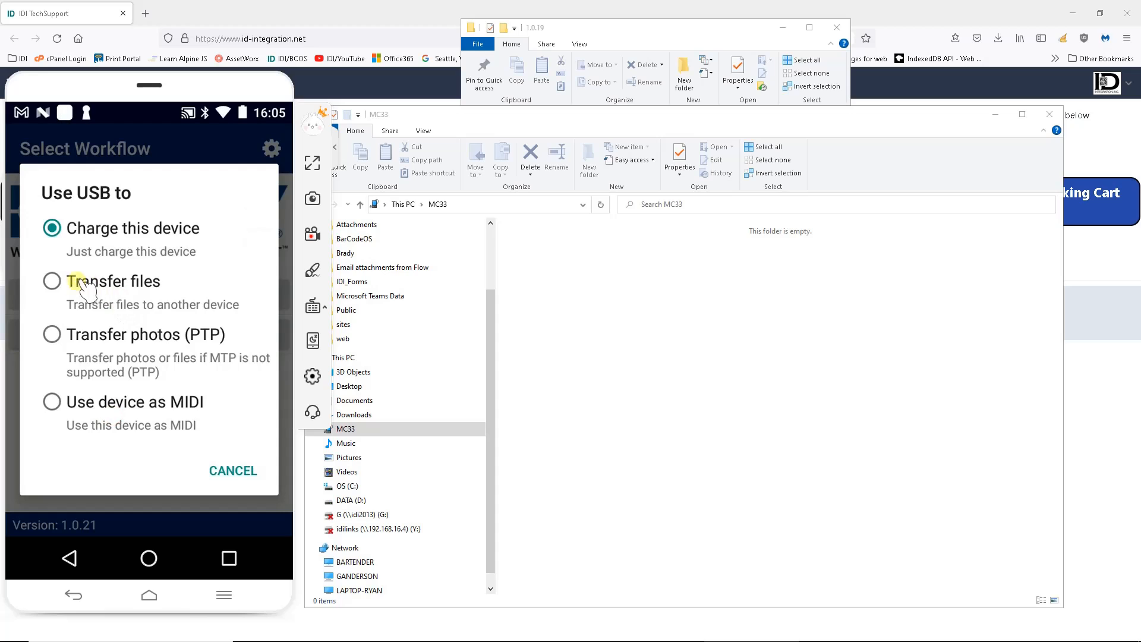
pyautogui.click(83, 283)
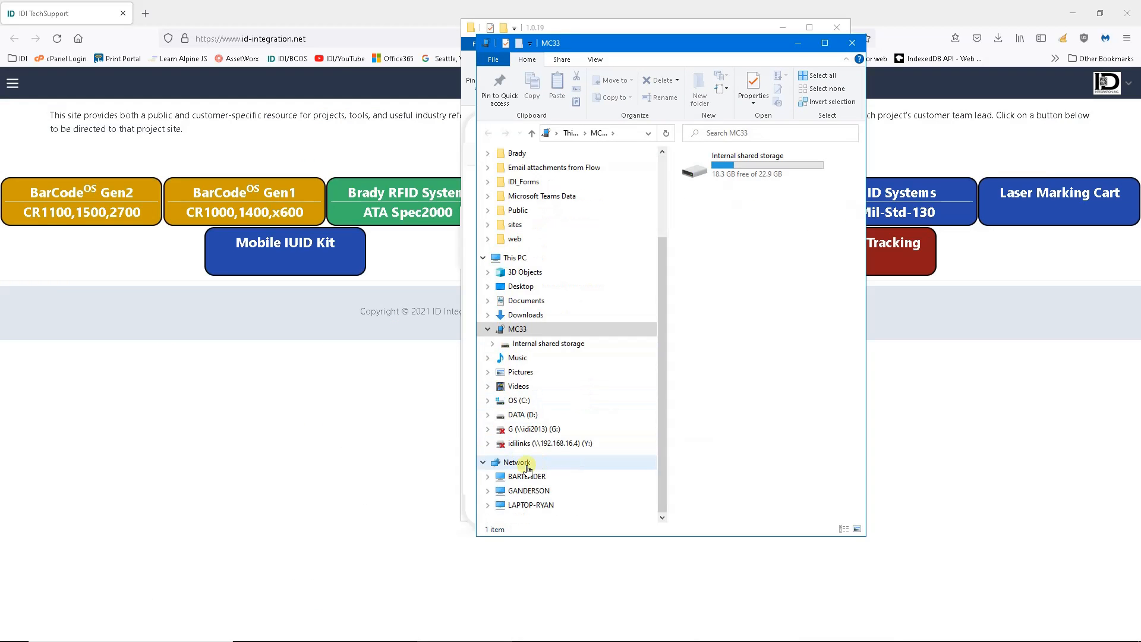
# Step: Open the Android/data/com.brady.ata/files folder in the MC33's internal shared storage
pyautogui.doubleClick(752, 165)
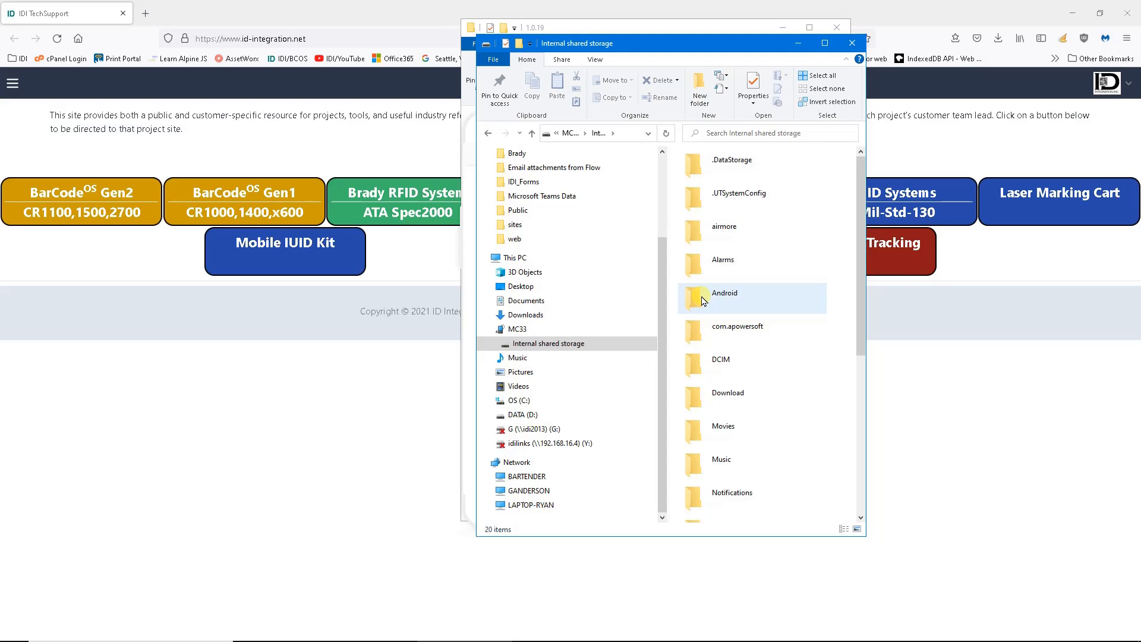
pyautogui.doubleClick(702, 300)
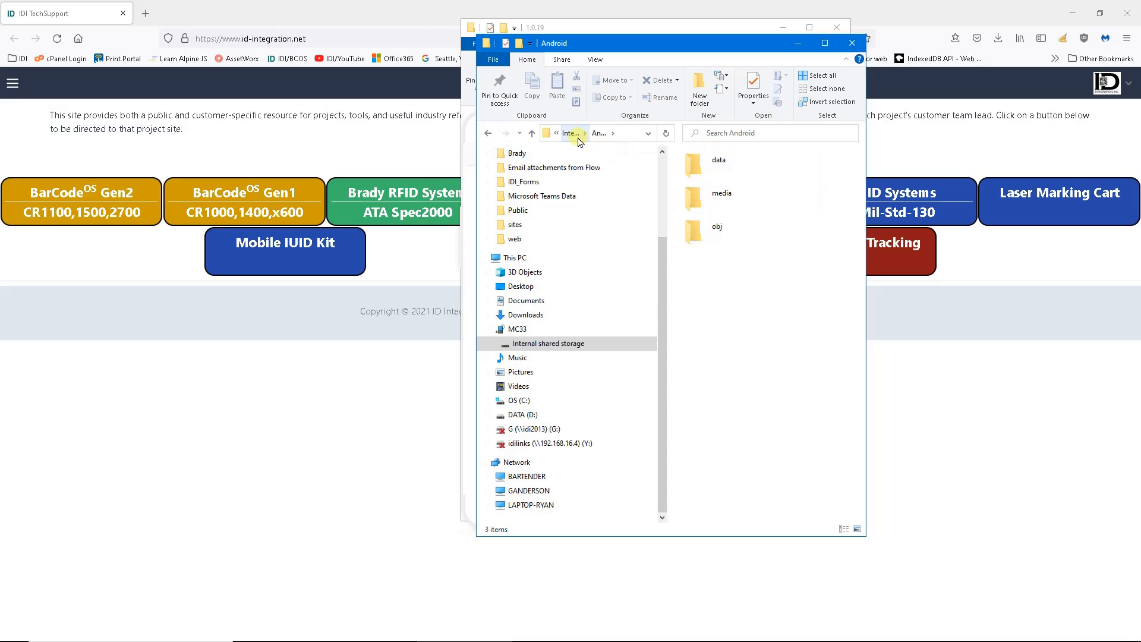
pyautogui.doubleClick(702, 169)
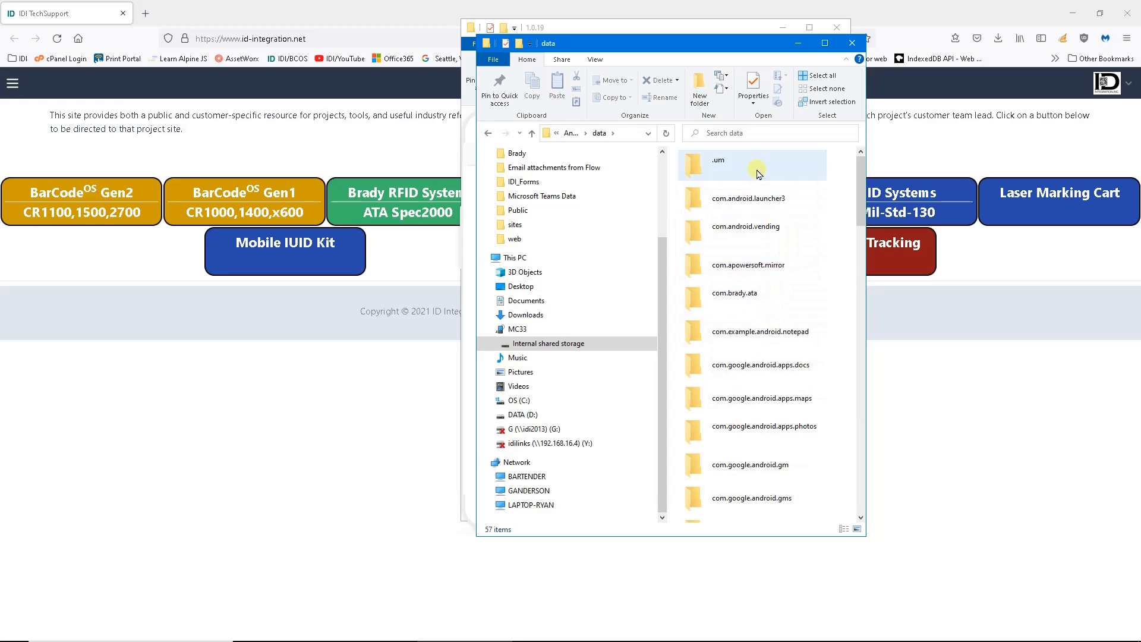
pyautogui.doubleClick(737, 300)
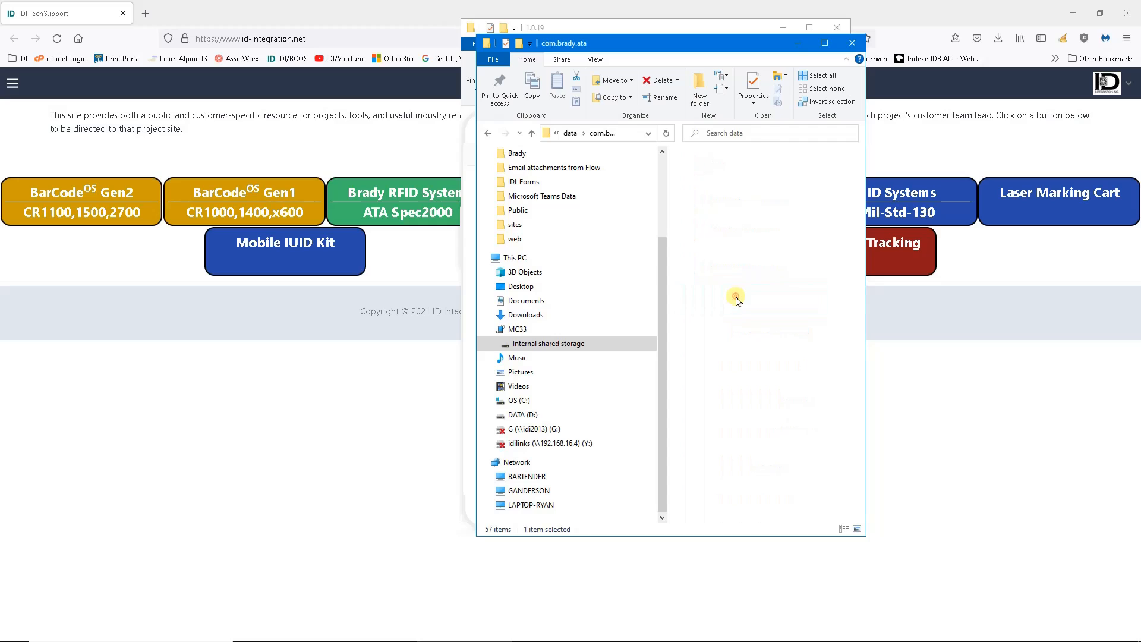
pyautogui.doubleClick(697, 170)
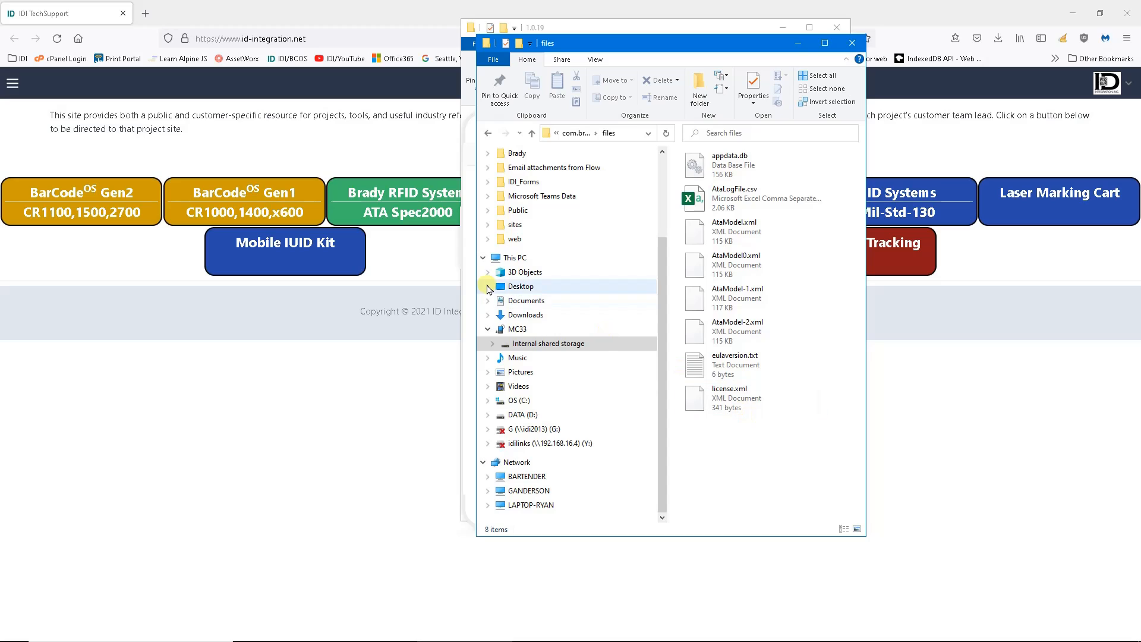
# Step: Copy license.xml and AtaModel.xml to the ATAsave folder on the Desktop and open that folder to check them
pyautogui.click(488, 288)
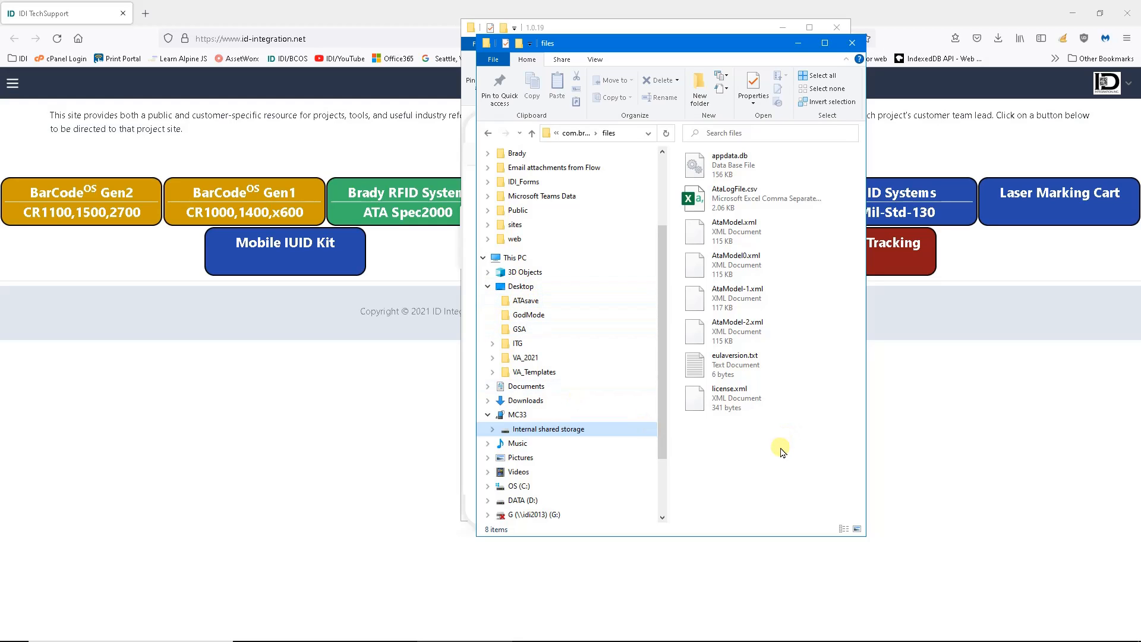
pyautogui.click(710, 402)
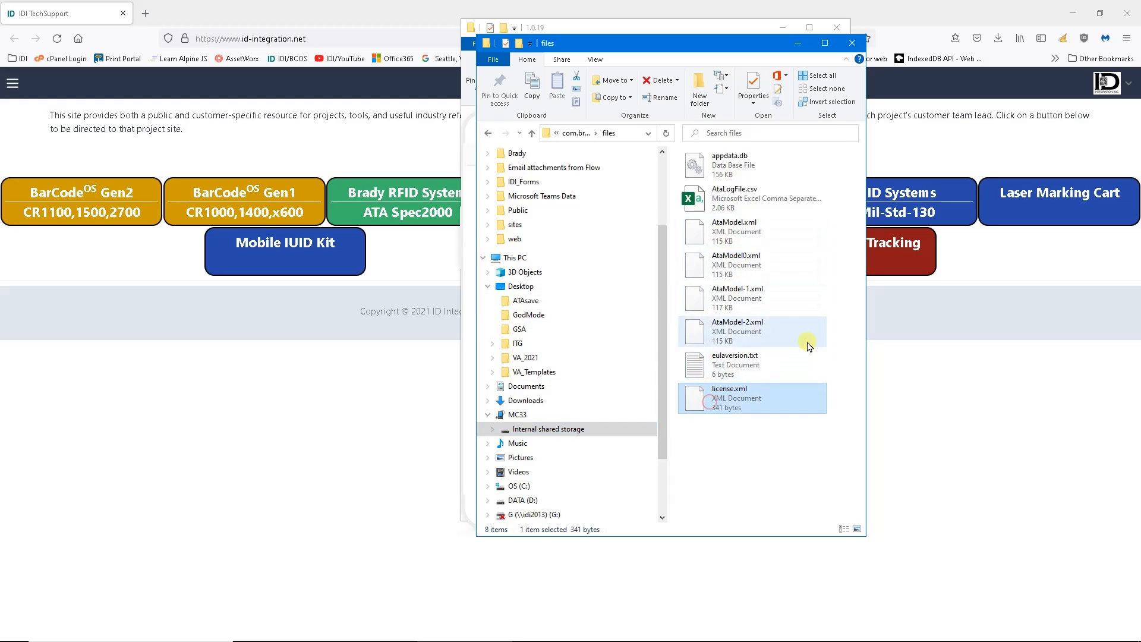
pyautogui.keyDown('ctrl'); pyautogui.click(713, 232); pyautogui.keyUp('ctrl')
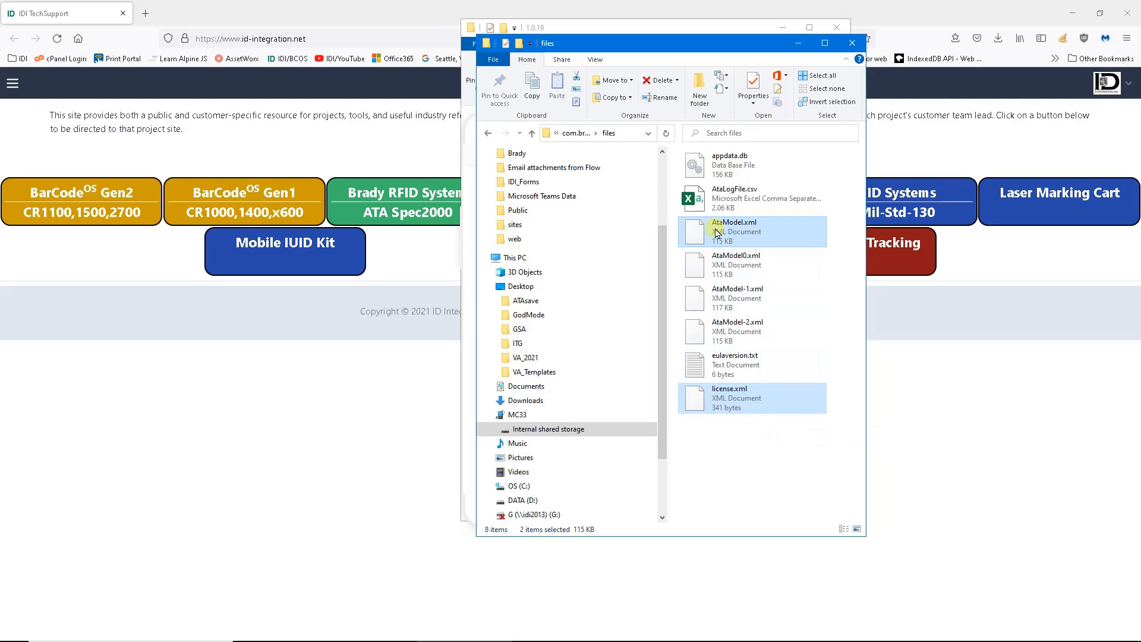
pyautogui.moveTo(718, 232); pyautogui.dragTo(528, 306)
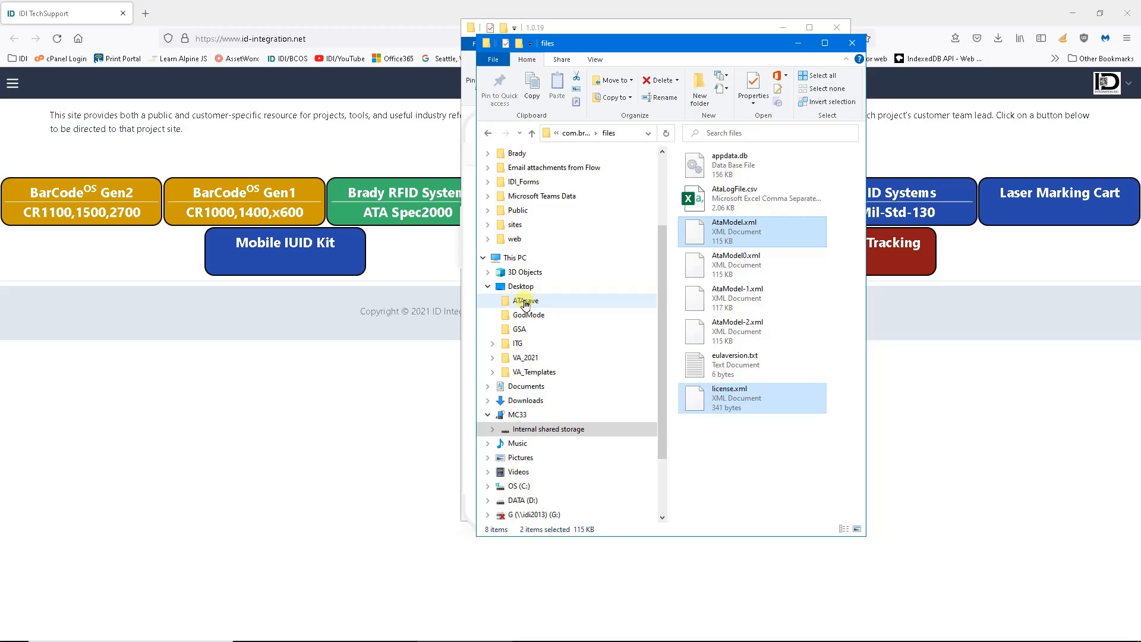
pyautogui.click(526, 302)
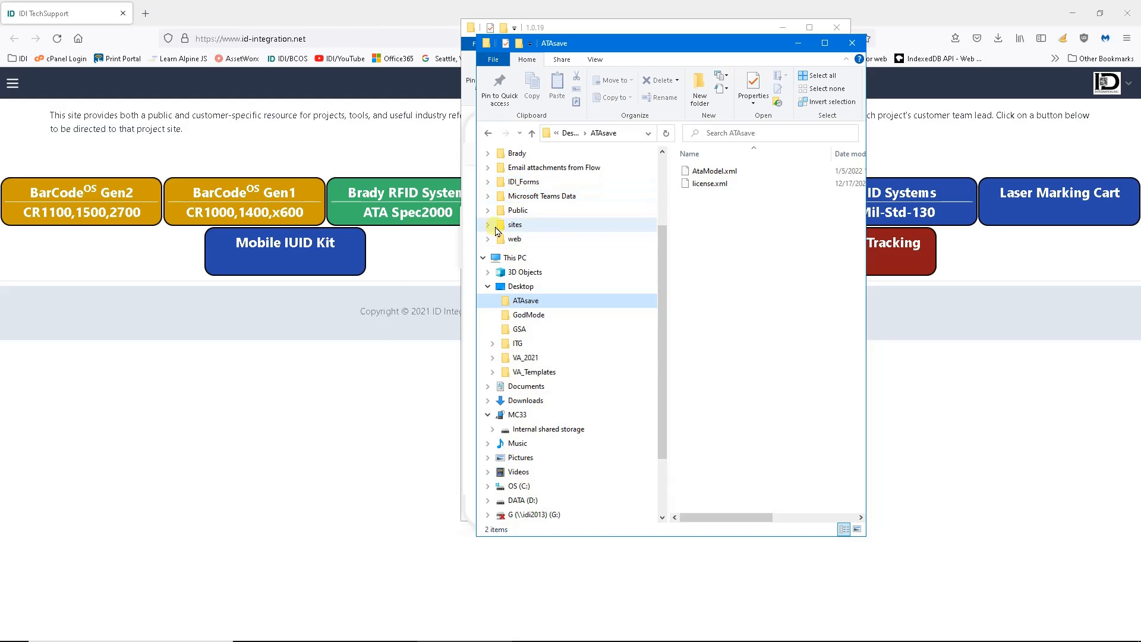
# Step: Copy com.brady.ata.apk from the 1.0.19 folder to the MC33's Download folder, replacing the existing file
pyautogui.click(604, 28)
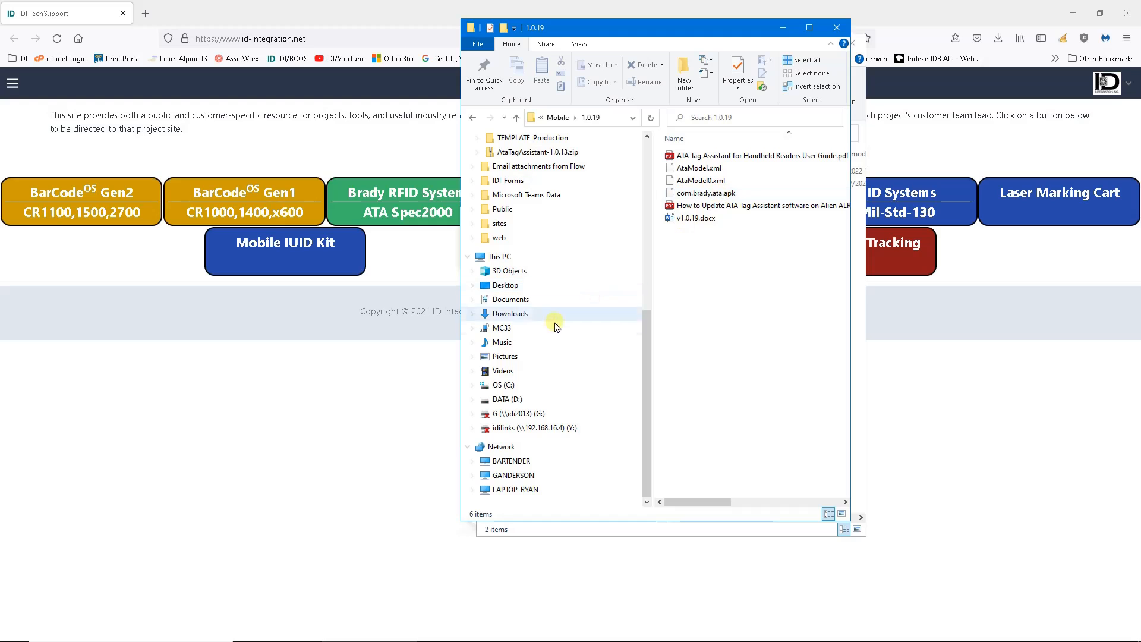
pyautogui.click(503, 329)
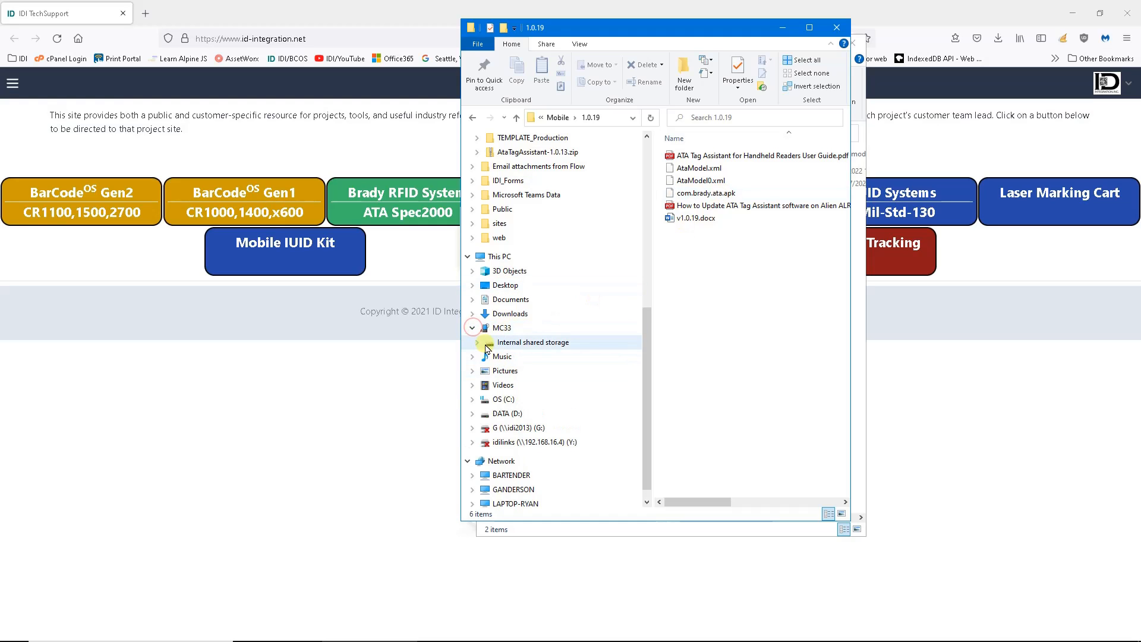
pyautogui.doubleClick(530, 344)
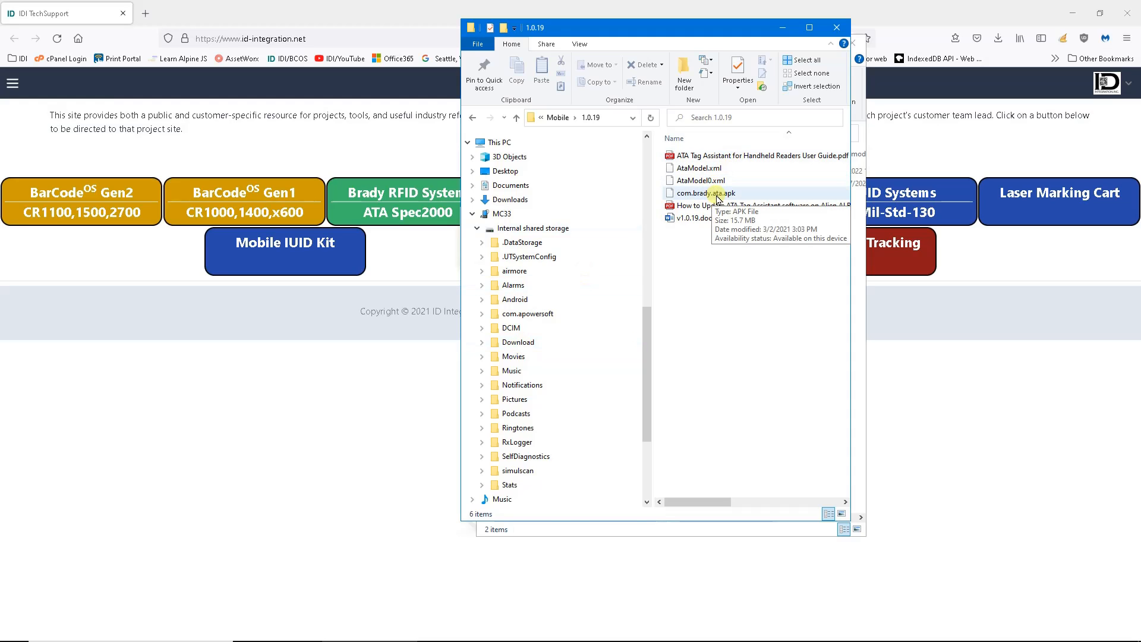
pyautogui.moveTo(717, 198); pyautogui.dragTo(522, 347)
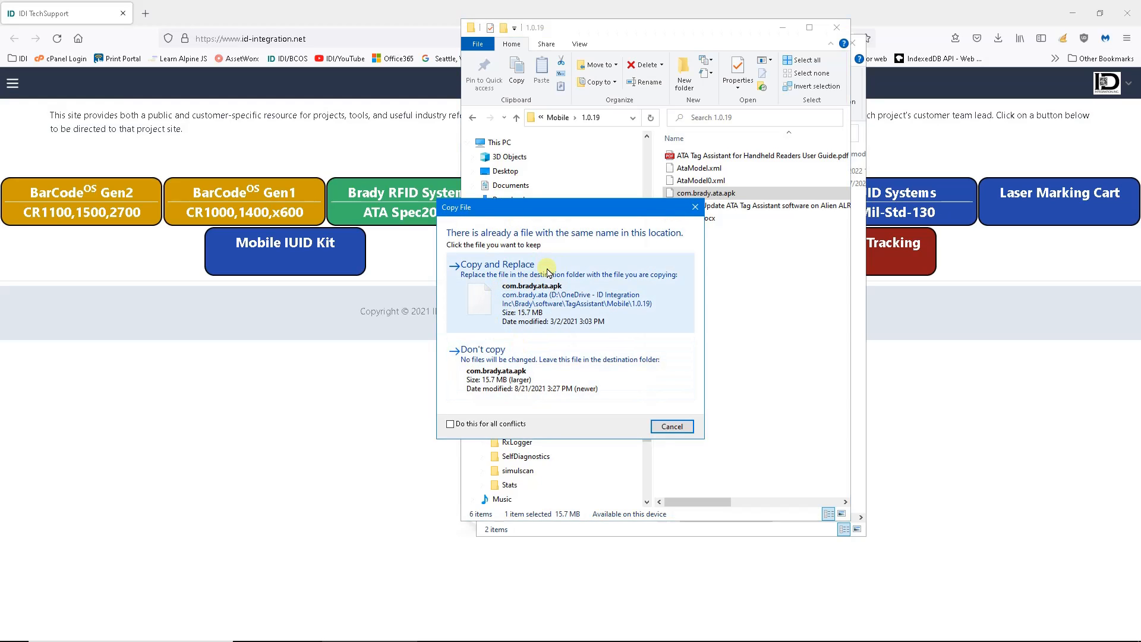
pyautogui.click(523, 304)
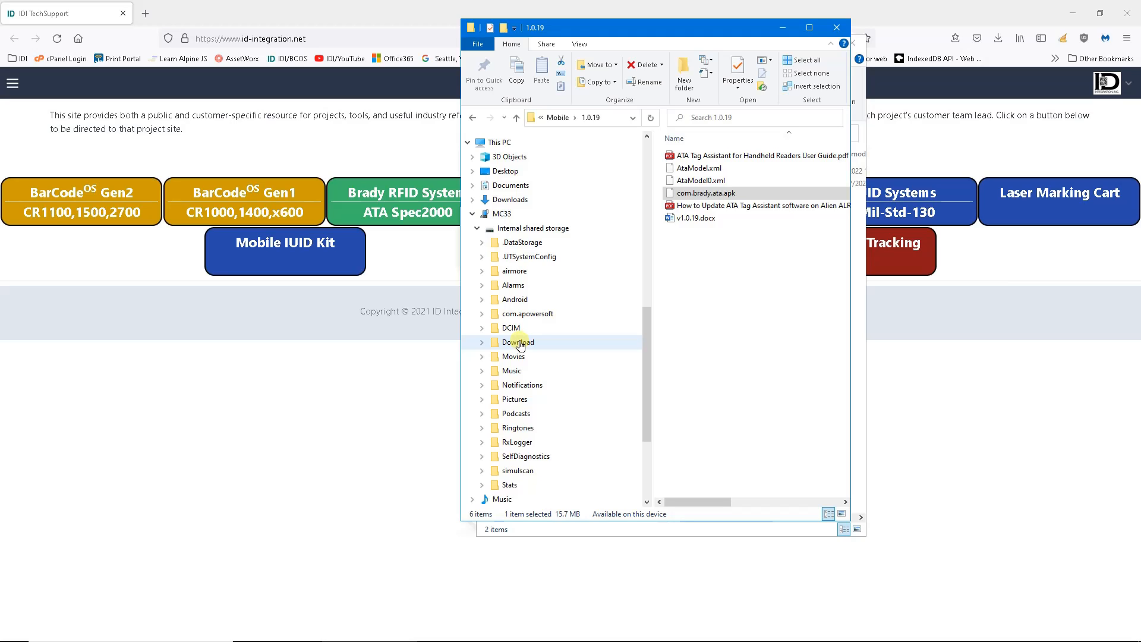
pyautogui.click(478, 229)
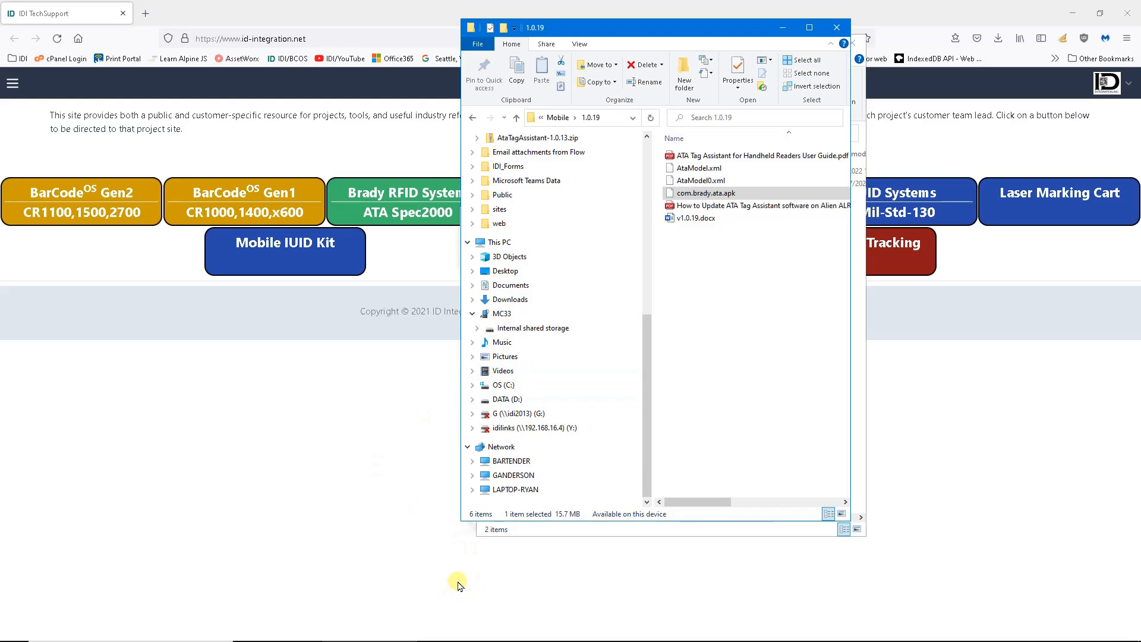
# Step: Switch to the ApowerMirror window and move the mirrored device clear of the file windows
pyautogui.click(850, 635)
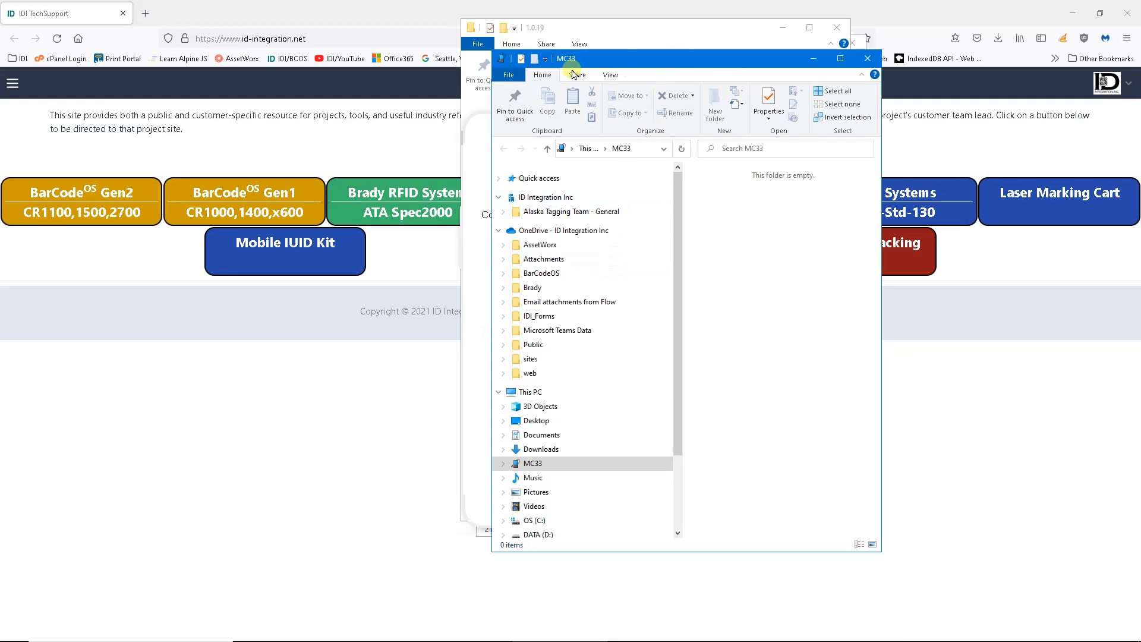
pyautogui.click(941, 629)
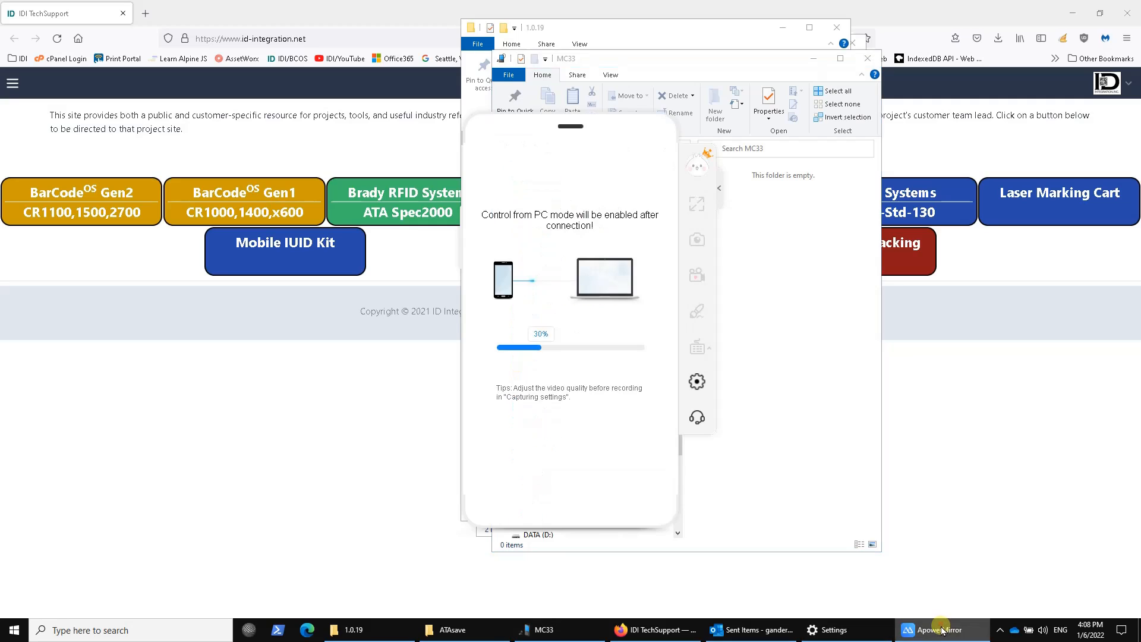
pyautogui.moveTo(614, 121); pyautogui.dragTo(194, 127)
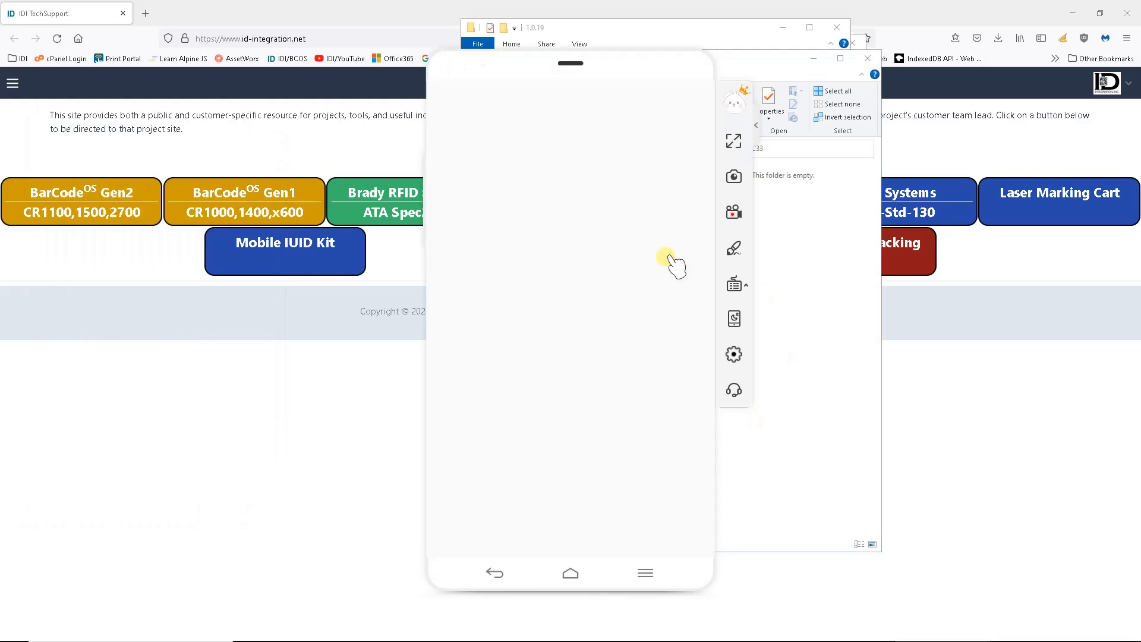
pyautogui.moveTo(611, 66); pyautogui.dragTo(192, 50)
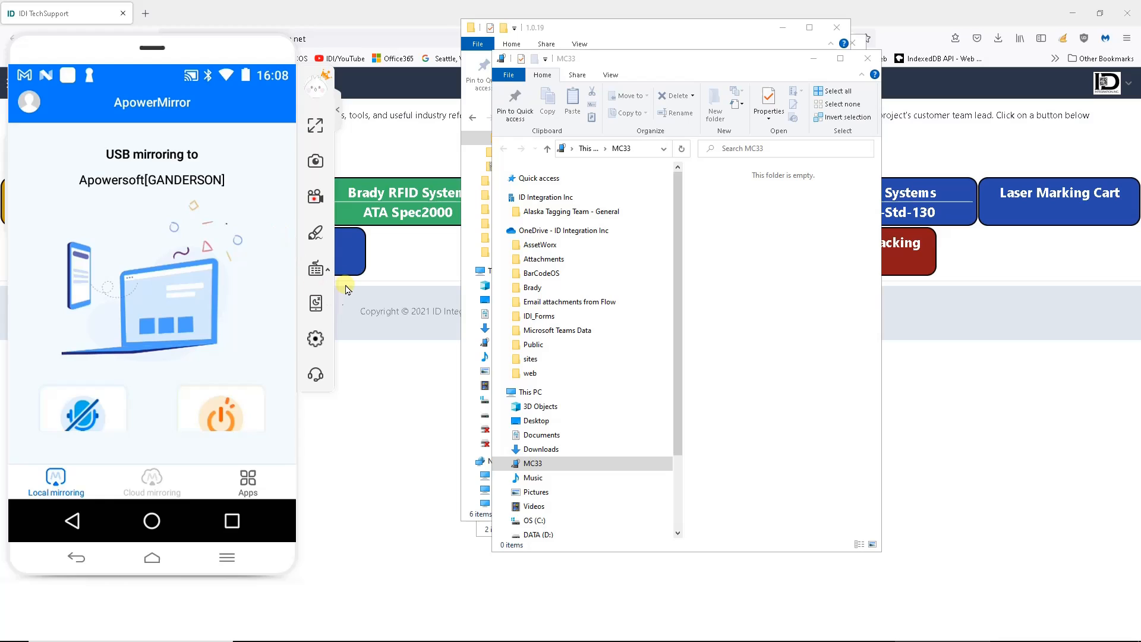
# Step: Uninstall the Brady ATA Tag Assistant app from the handheld's home screen
pyautogui.click(151, 522)
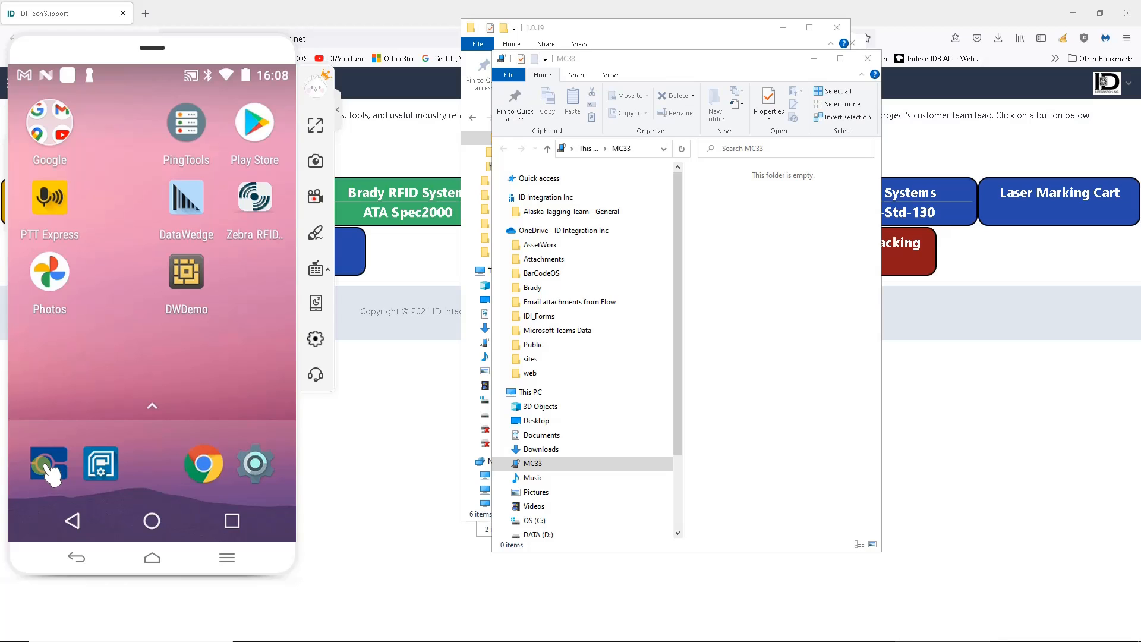
pyautogui.moveTo(49, 470); pyautogui.dragTo(42, 470)
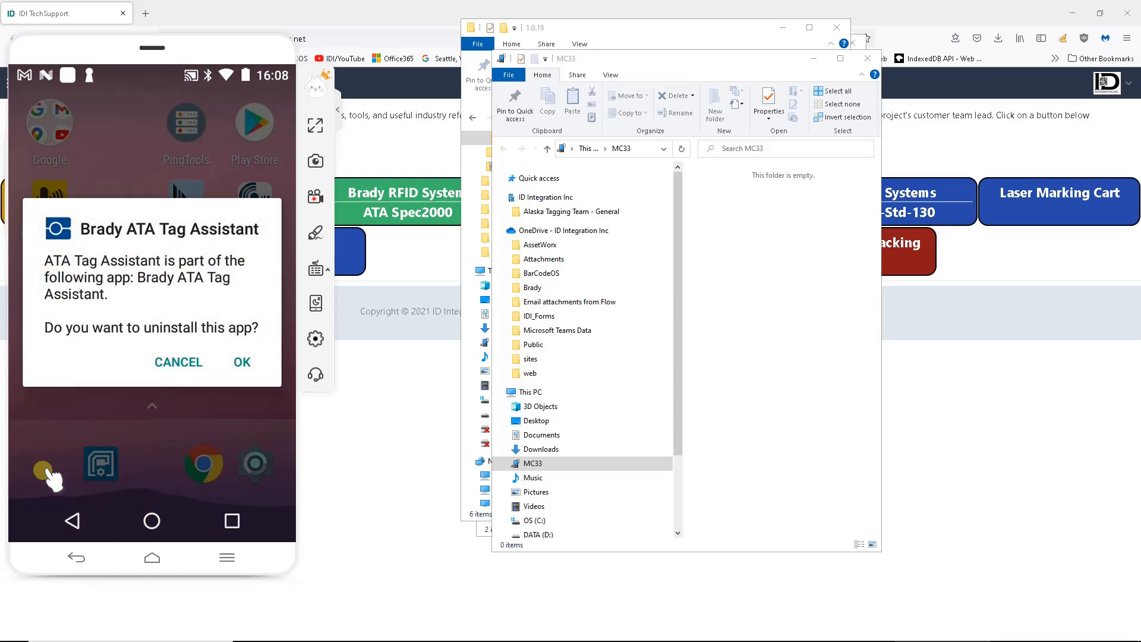
pyautogui.click(242, 363)
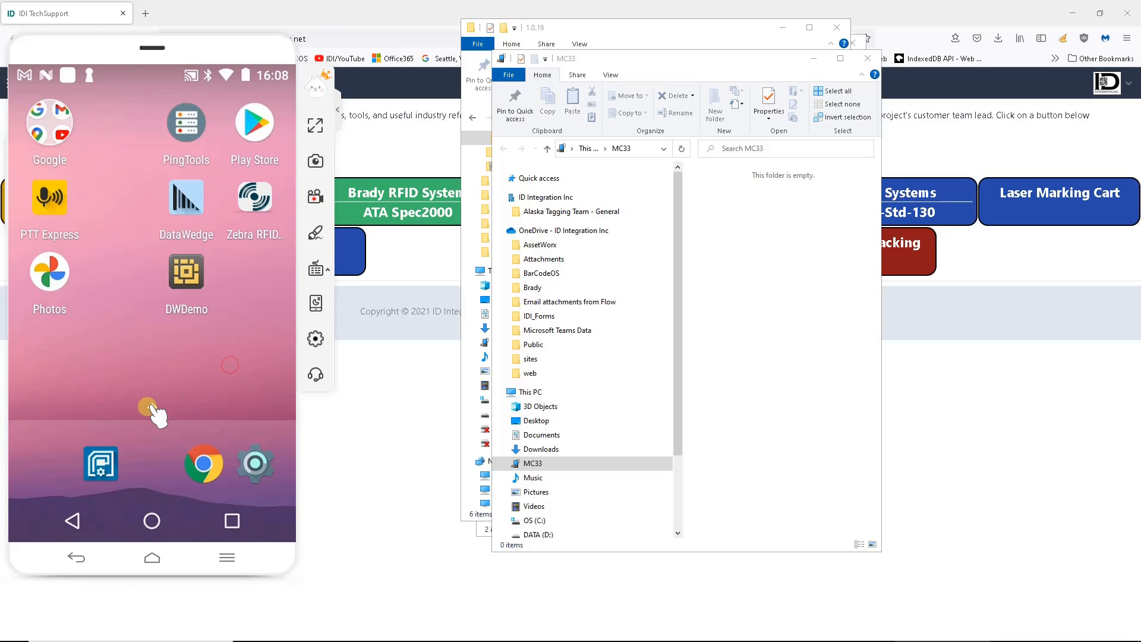
# Step: Find and open the File Browser app in the handheld's app list
pyautogui.moveTo(149, 408); pyautogui.dragTo(154, 380)
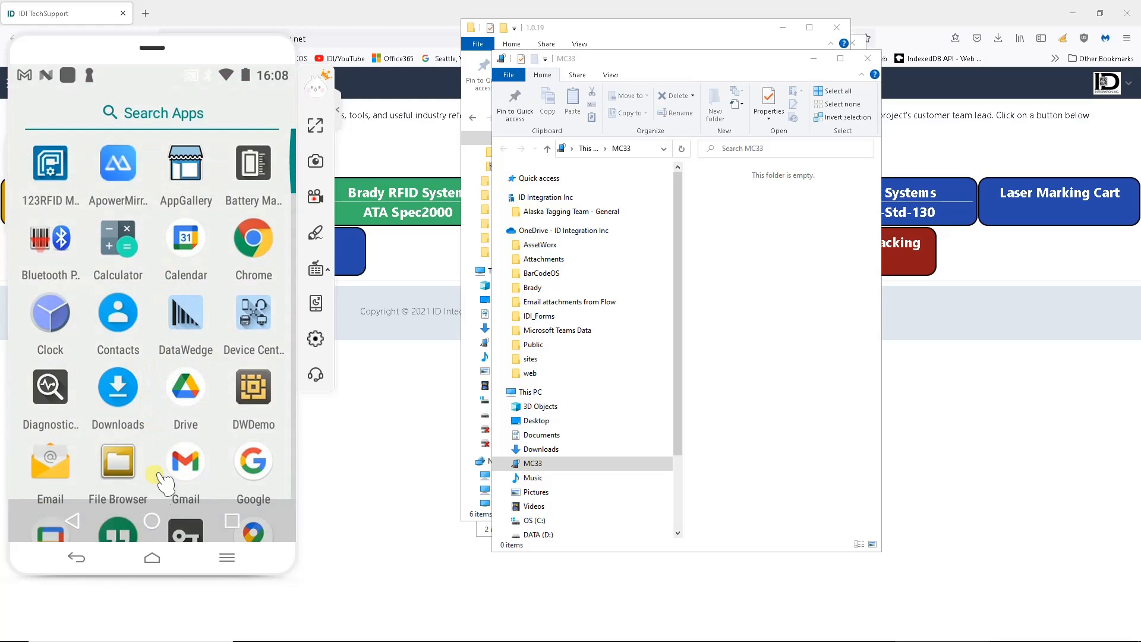
pyautogui.scroll(-2, 164, 419)
pyautogui.scroll(-5, 161, 416)
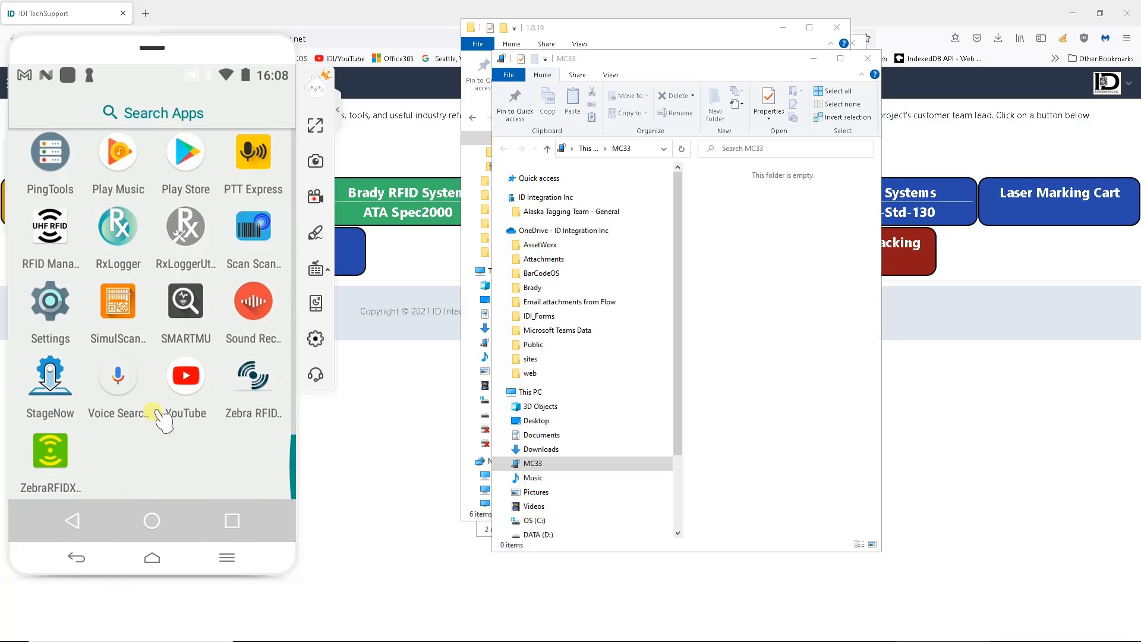
pyautogui.scroll(4, 158, 408)
pyautogui.scroll(3, 167, 405)
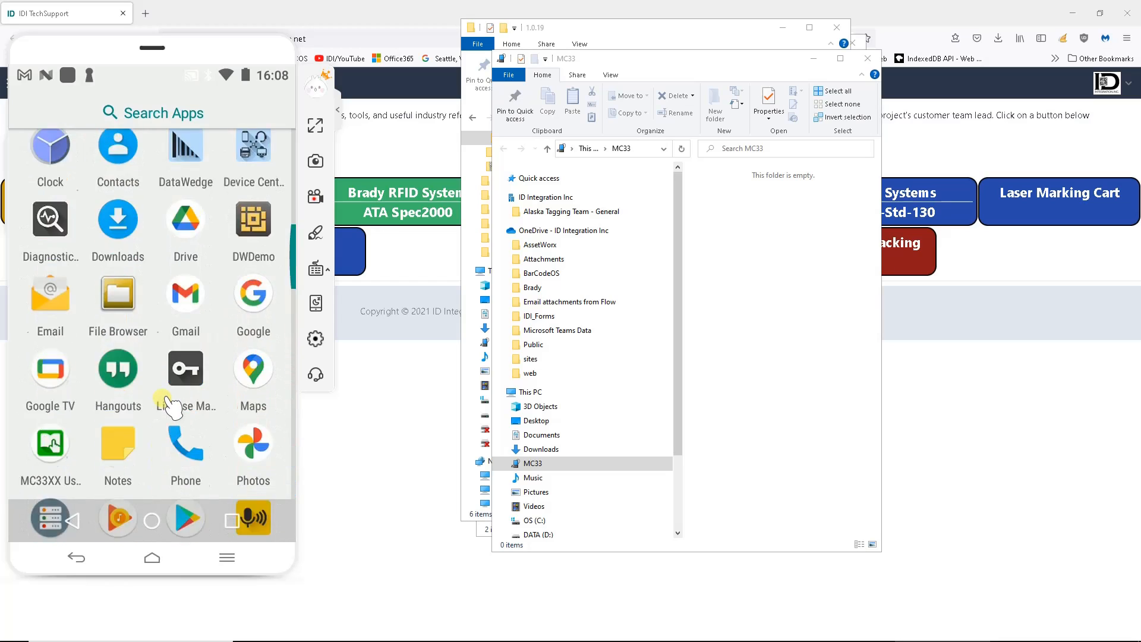
pyautogui.click(123, 467)
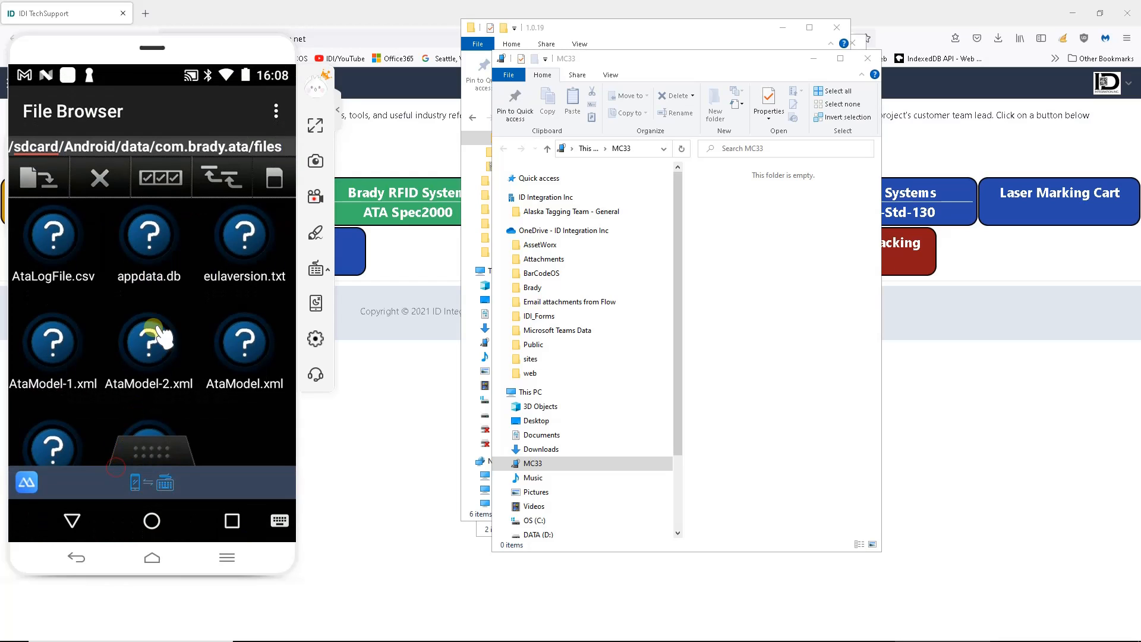
# Step: Go to the root of the handheld's sdcard storage in File Browser and open the Download folder
pyautogui.click(29, 146)
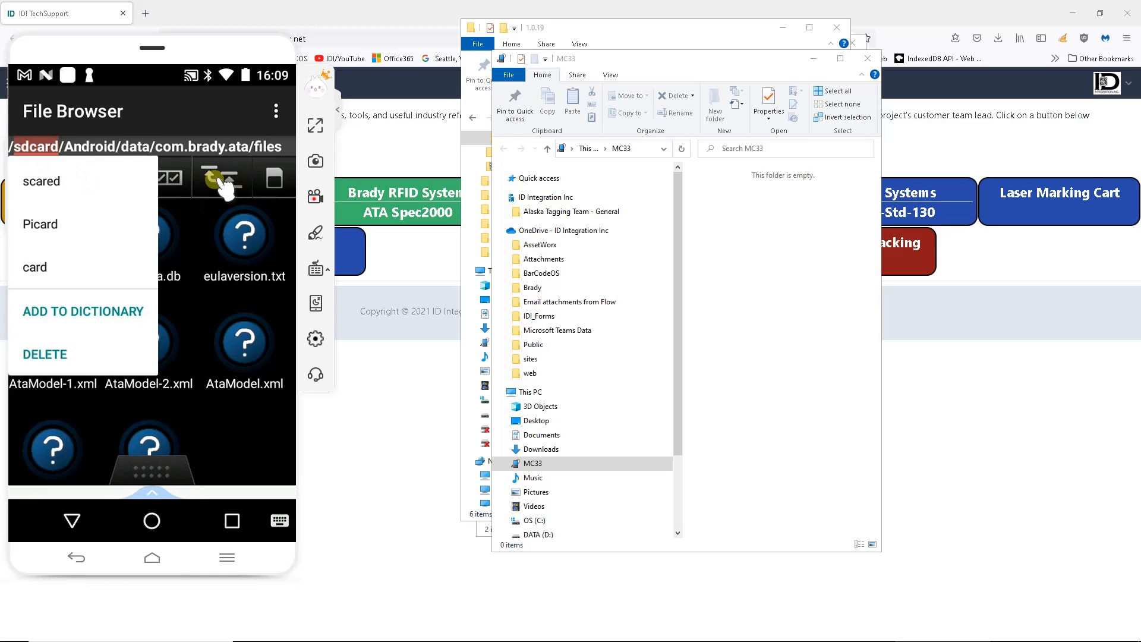
pyautogui.click(238, 190)
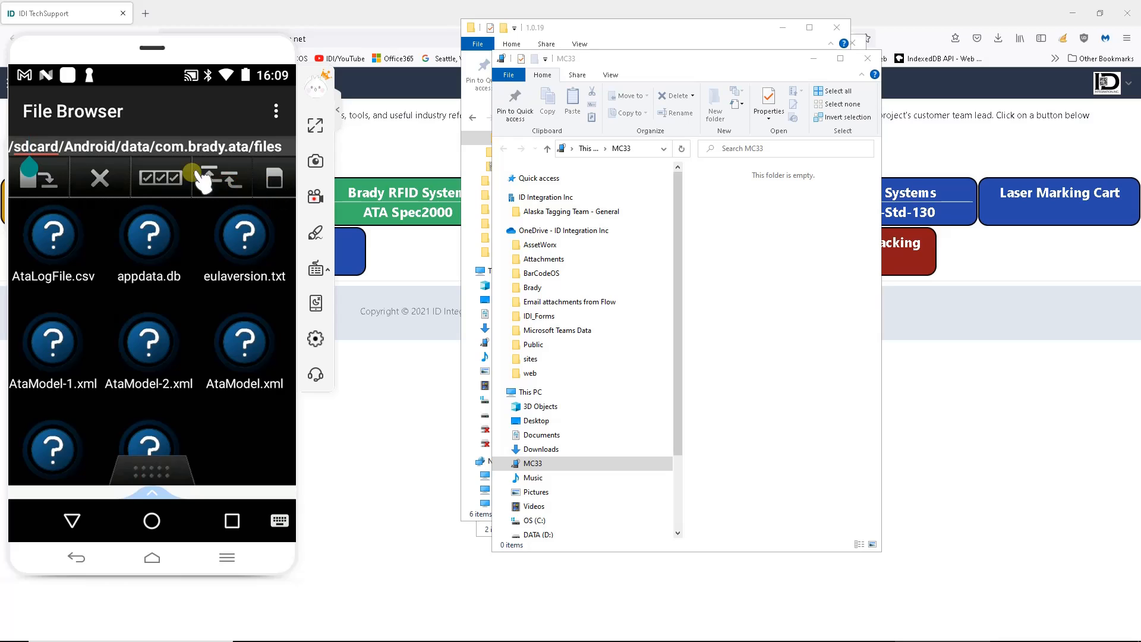
pyautogui.click(272, 179)
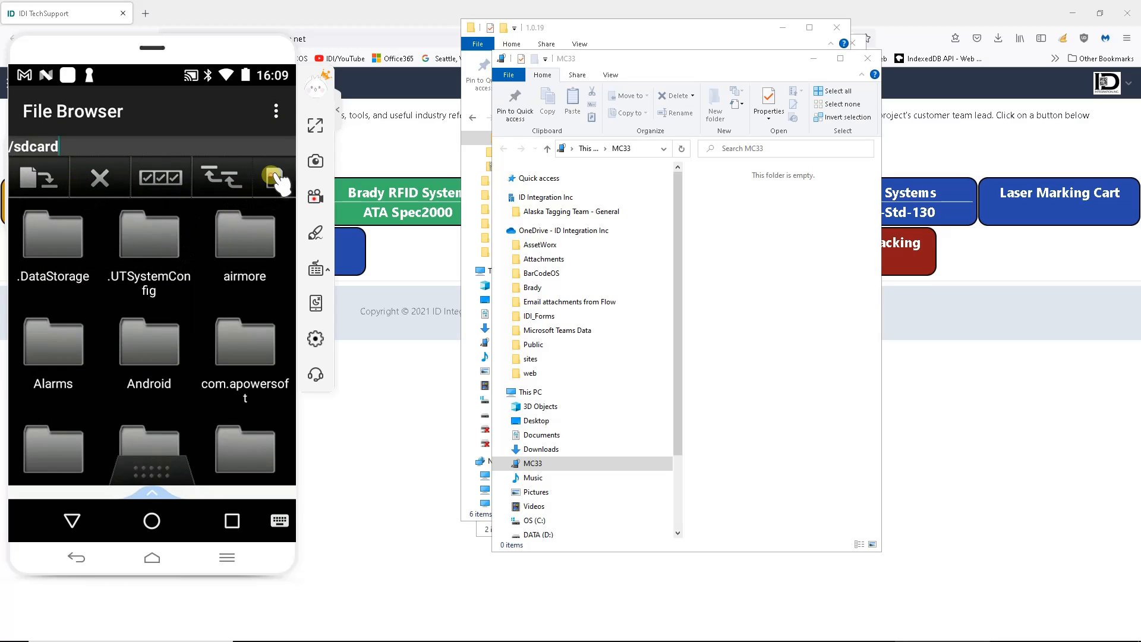
pyautogui.scroll(-5, 226, 410)
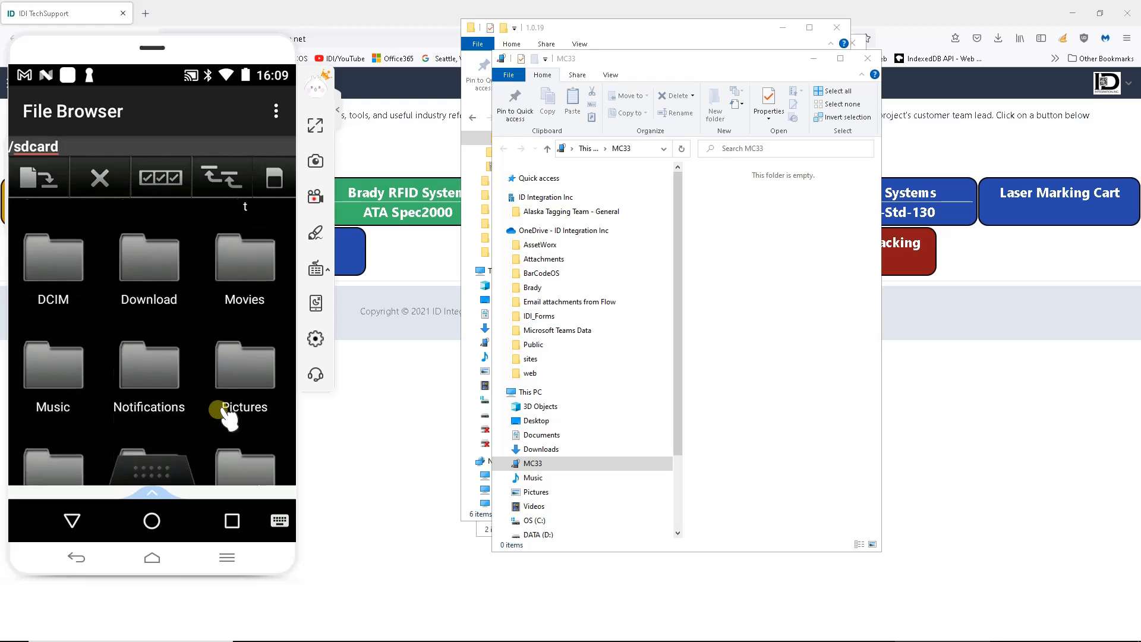
pyautogui.scroll(3, 225, 398)
pyautogui.click(150, 295)
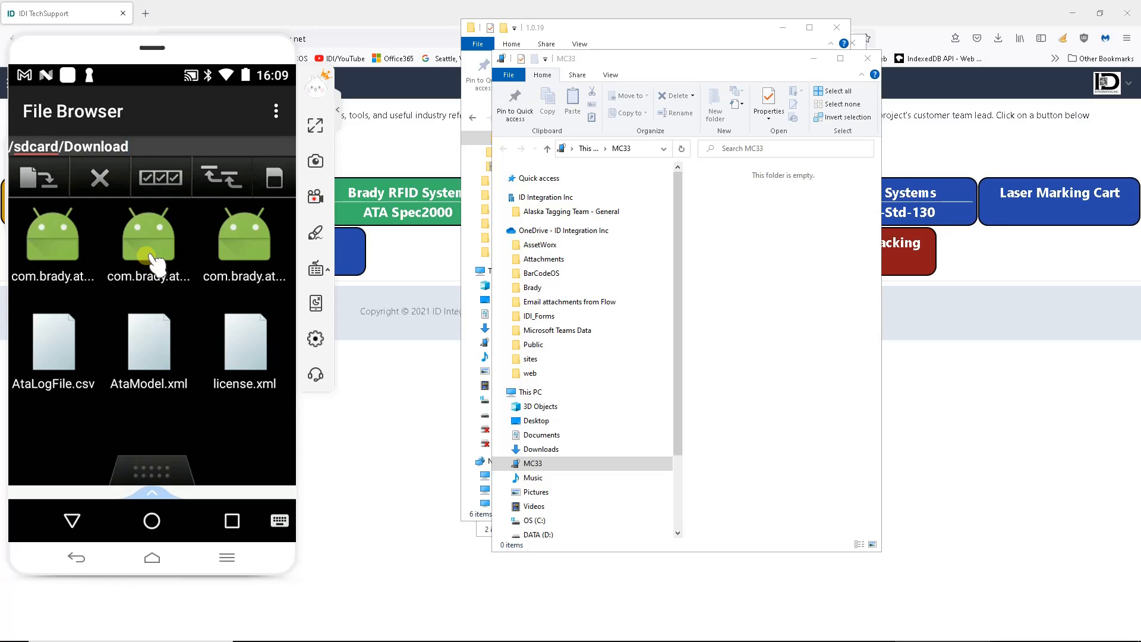
# Step: Cancel installing the second APK and switch the Download folder to List View to show full file names
pyautogui.click(148, 251)
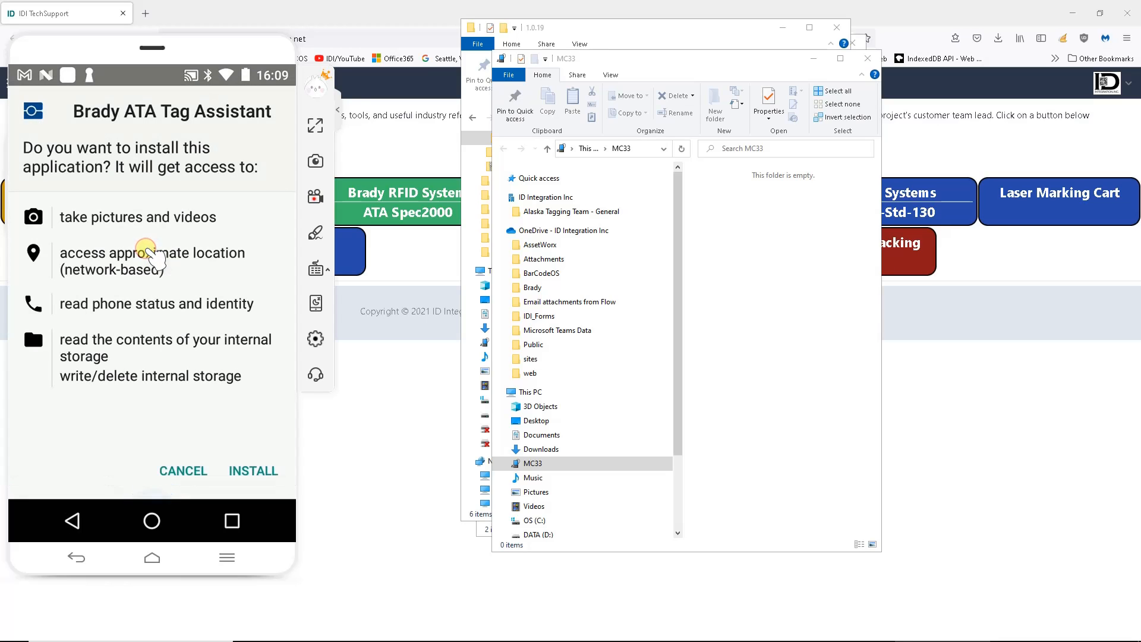
pyautogui.click(183, 474)
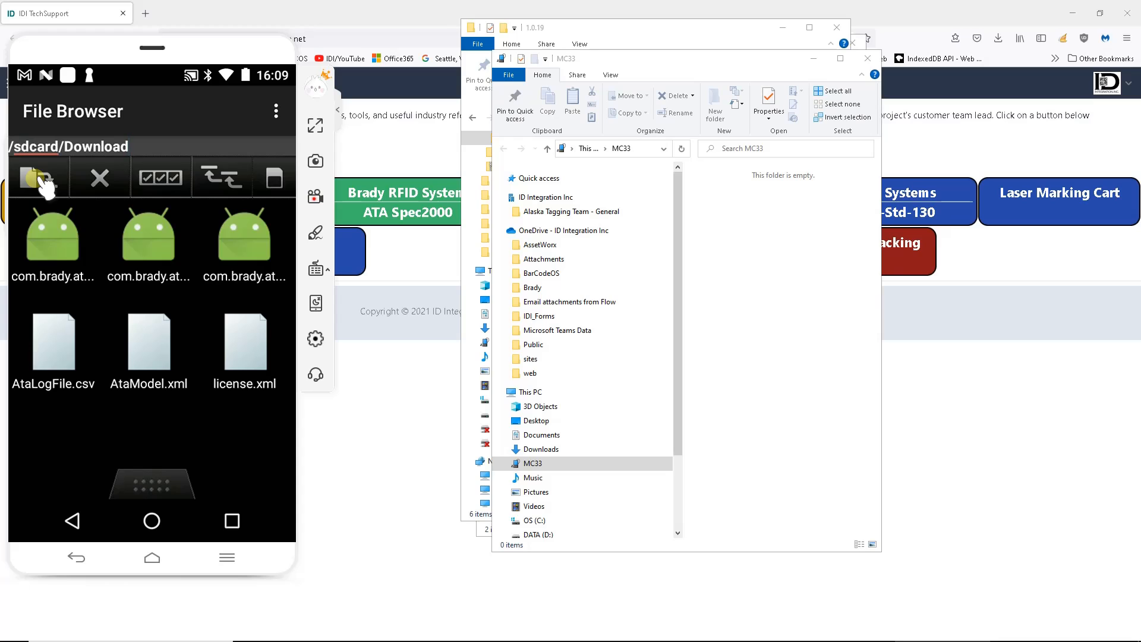
pyautogui.click(276, 111)
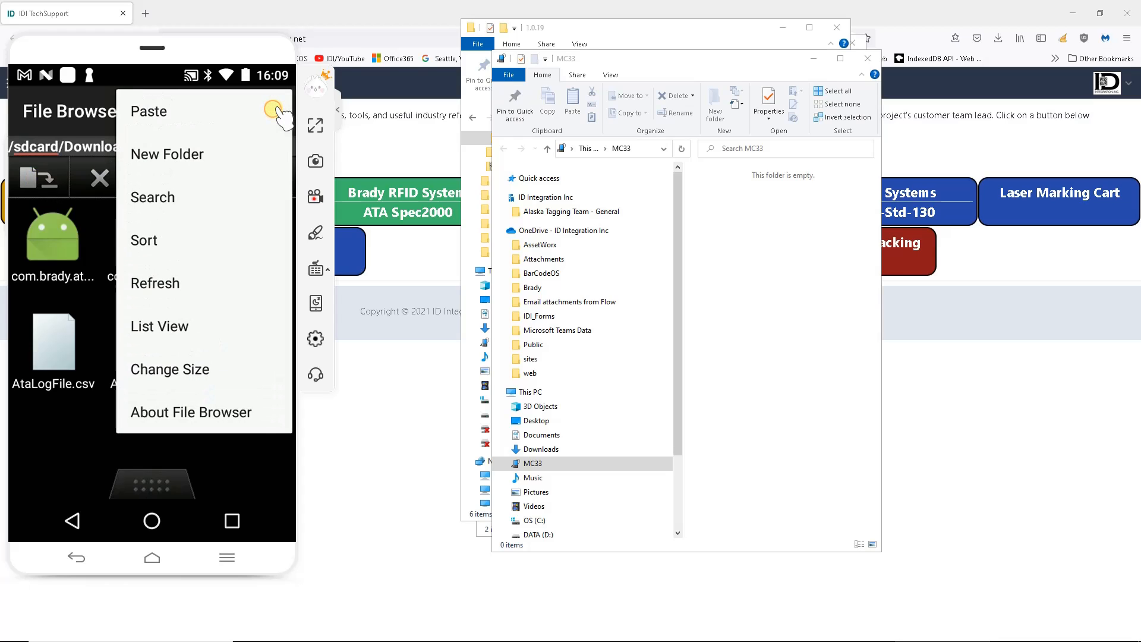
pyautogui.click(175, 329)
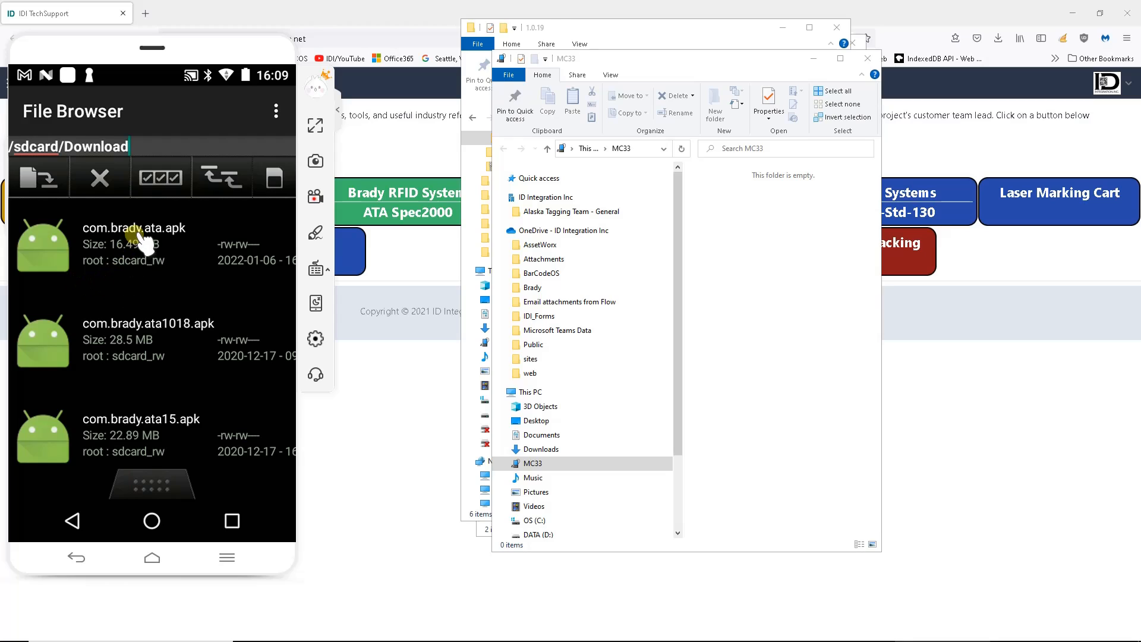
# Step: Return to the Download folder in the sdcard storage and look through its files
pyautogui.click(41, 247)
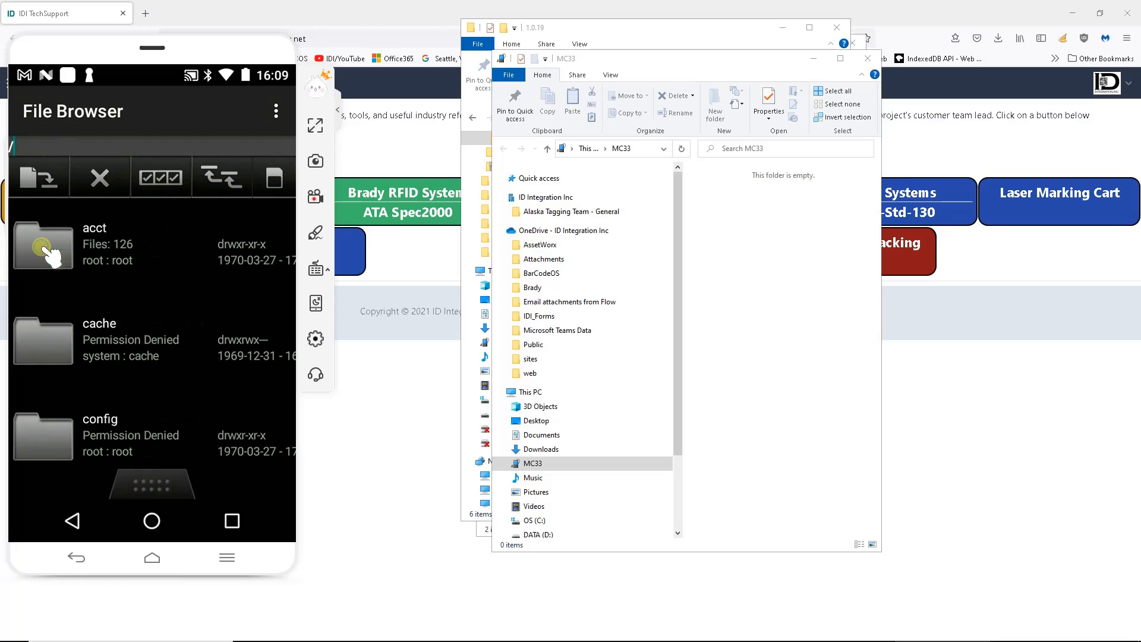
pyautogui.click(272, 178)
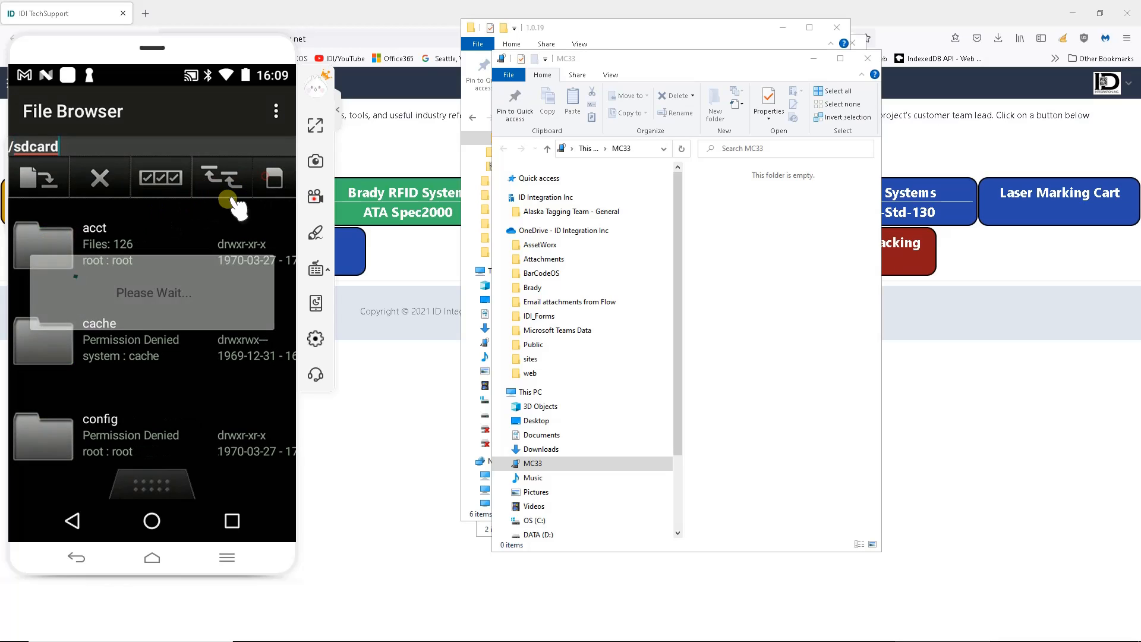
pyautogui.scroll(-3, 130, 440)
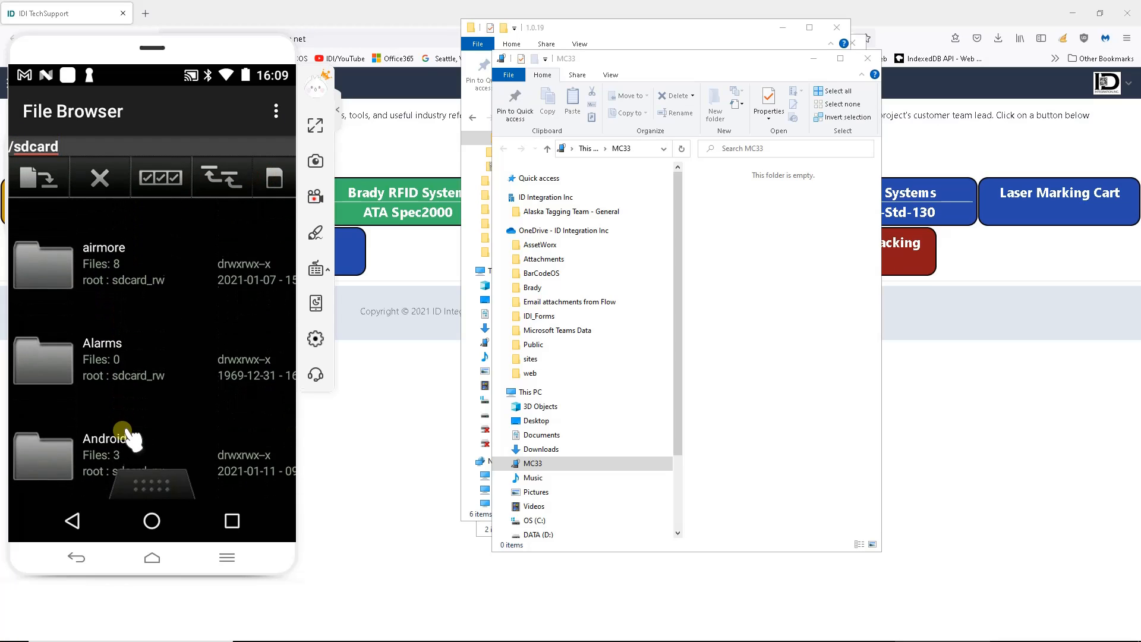
pyautogui.scroll(-5, 133, 419)
pyautogui.click(97, 293)
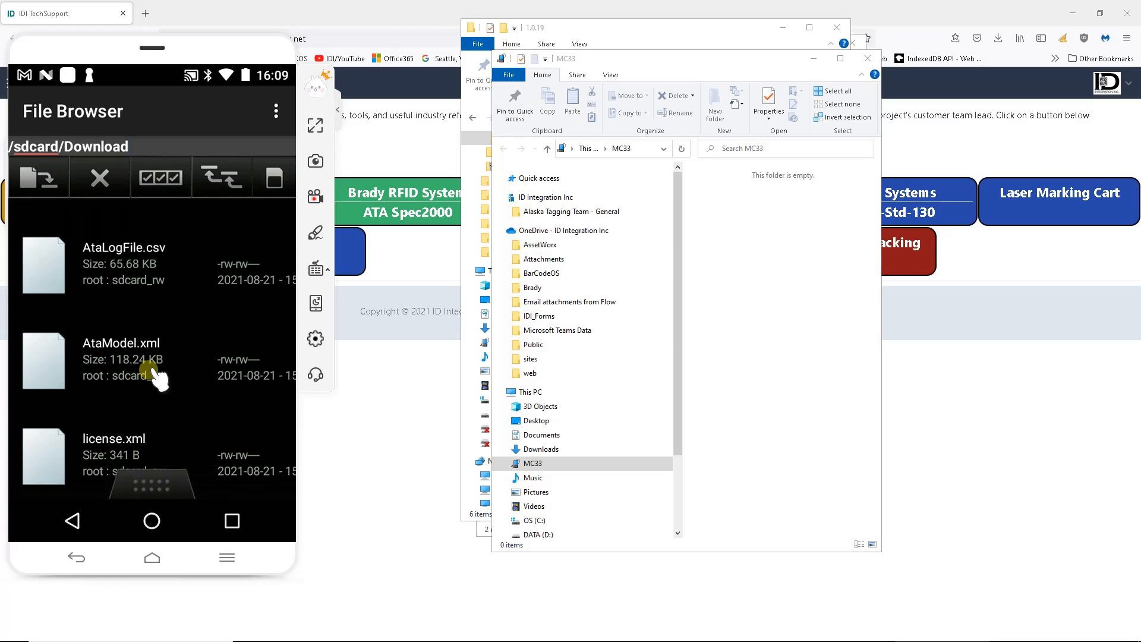
pyautogui.scroll(-3, 158, 389)
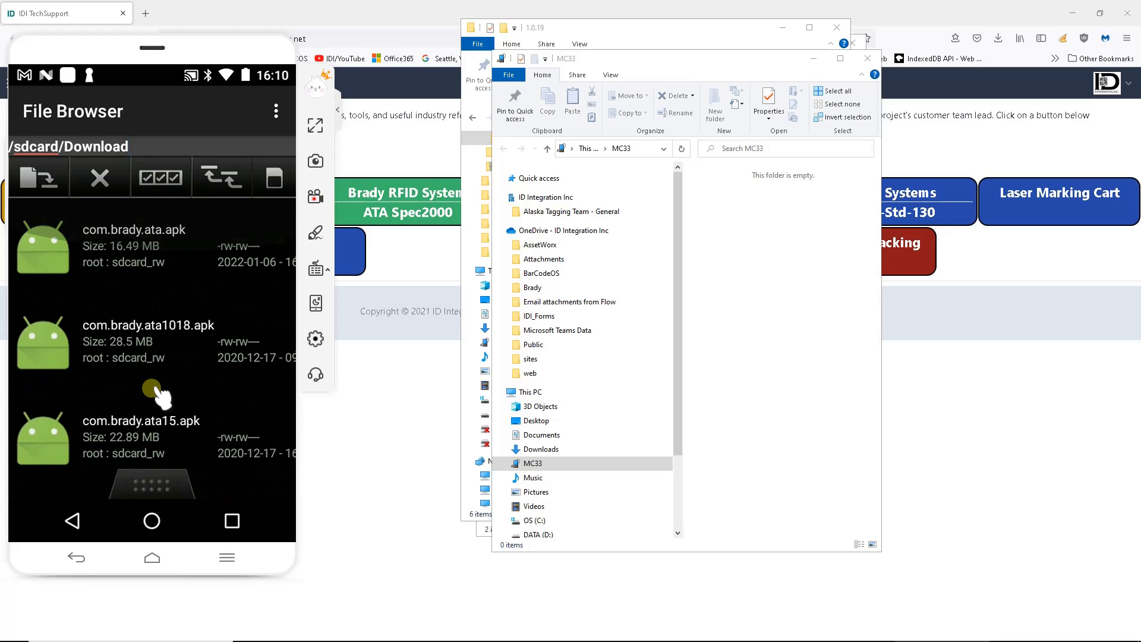
# Step: Install Brady ATA Tag Assistant from com.brady.ata.apk and open the installed app
pyautogui.click(50, 251)
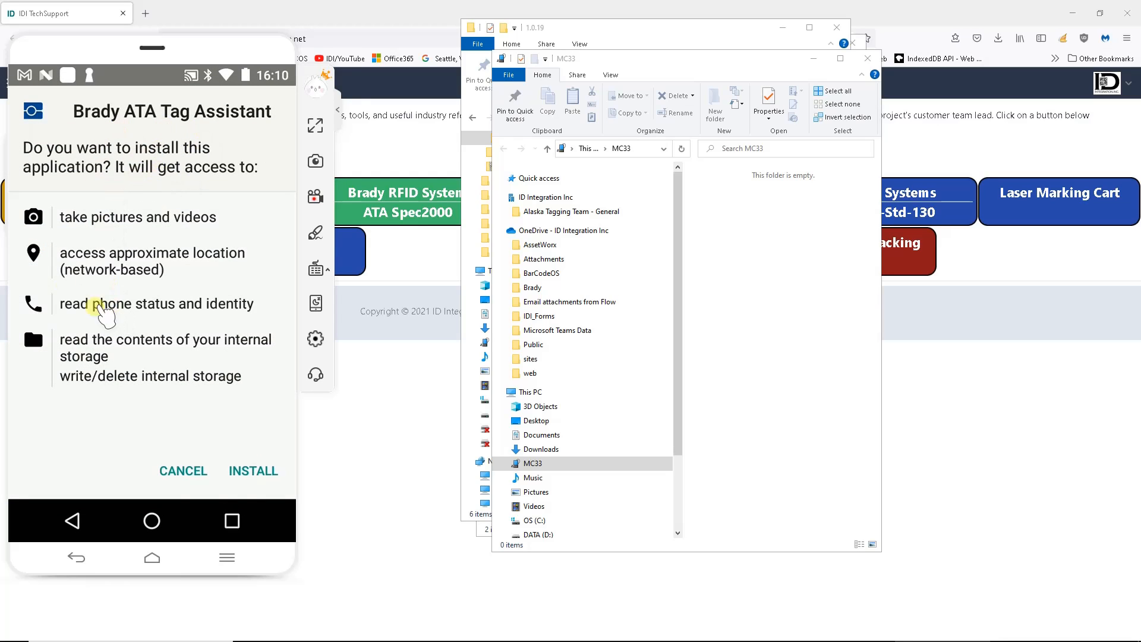
pyautogui.click(245, 471)
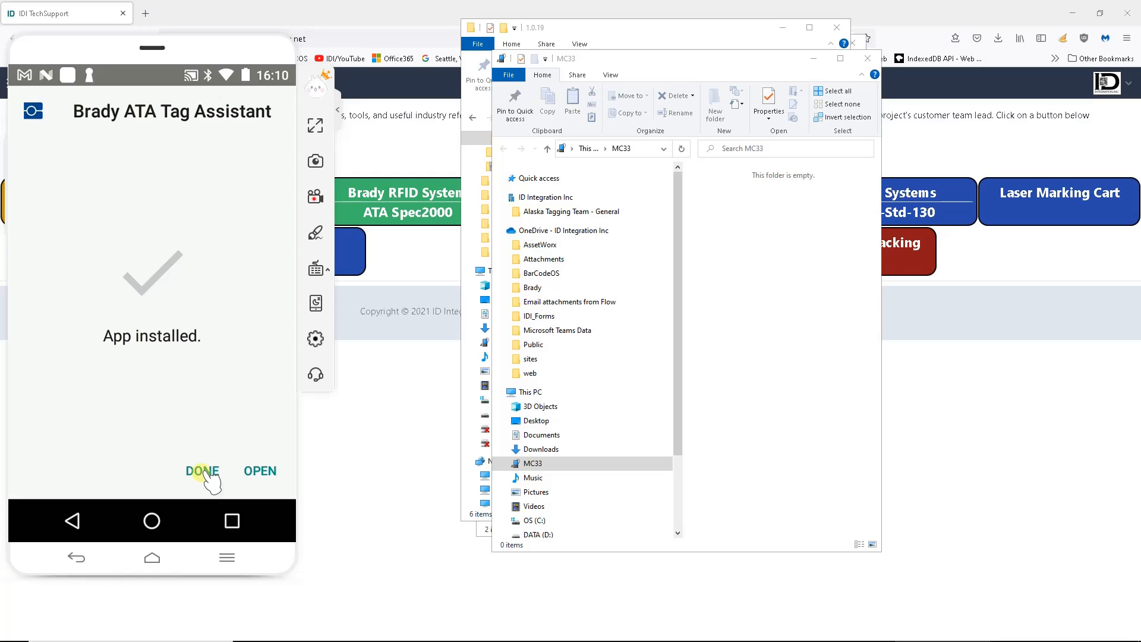
pyautogui.click(264, 471)
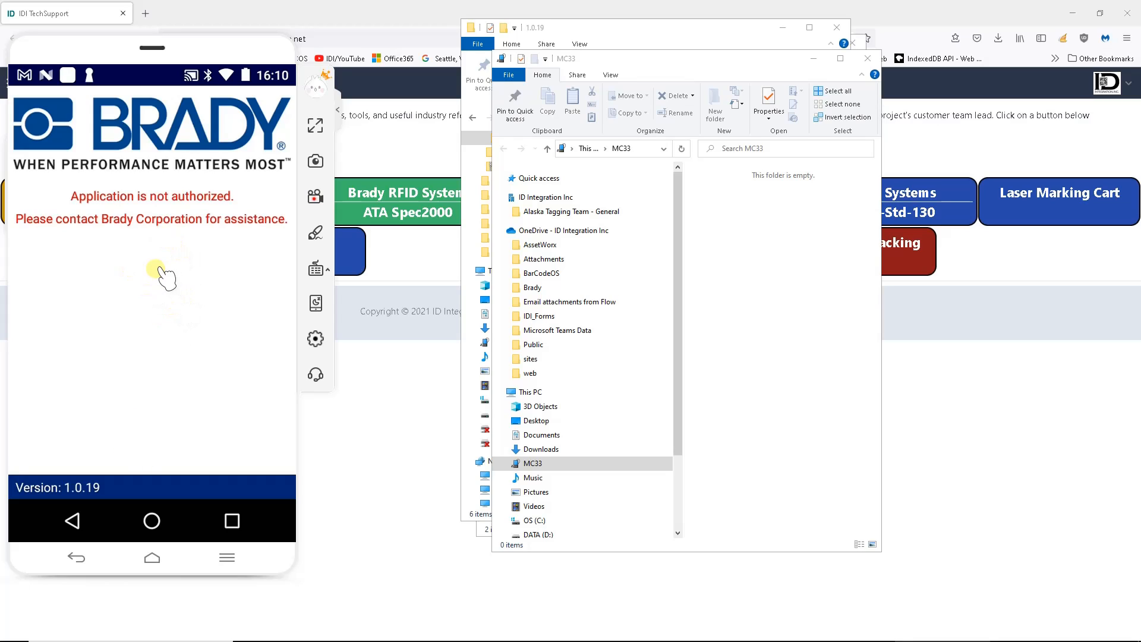
# Step: Change the handheld's USB mode from charging only so the computer can access its internal storage
pyautogui.moveTo(151, 72); pyautogui.dragTo(168, 198)
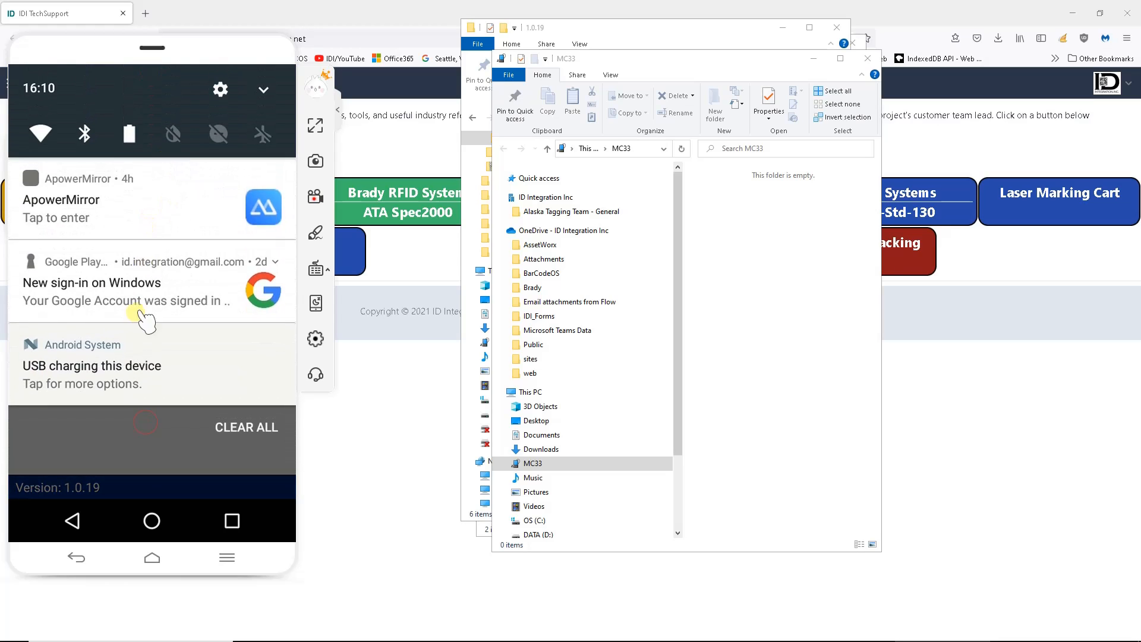
pyautogui.click(127, 364)
pyautogui.click(120, 245)
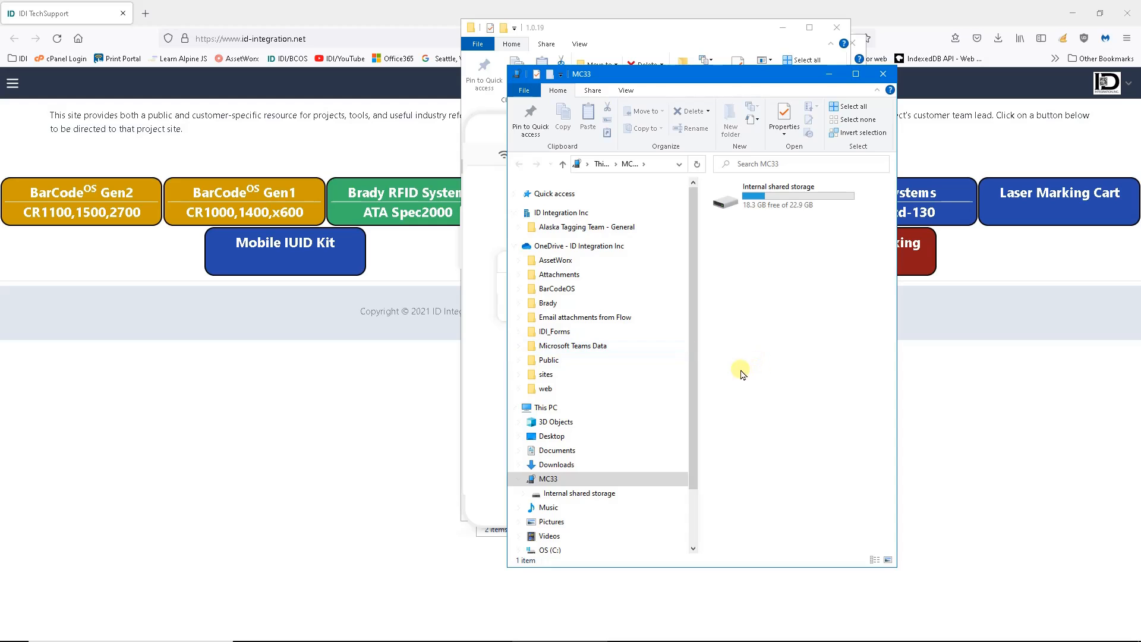
# Step: Copy AtaModel.xml and license.xml from the Desktop's ATAsave folder to Android/data/com.brady.ata/files in the MC33's internal shared storage
pyautogui.click(580, 496)
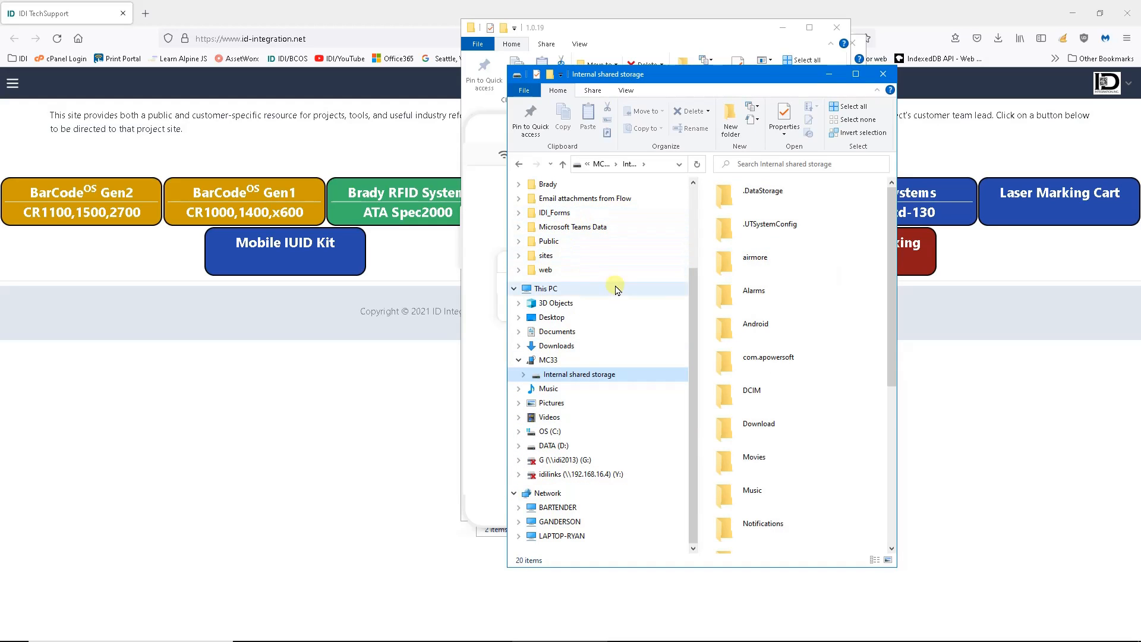
pyautogui.click(519, 317)
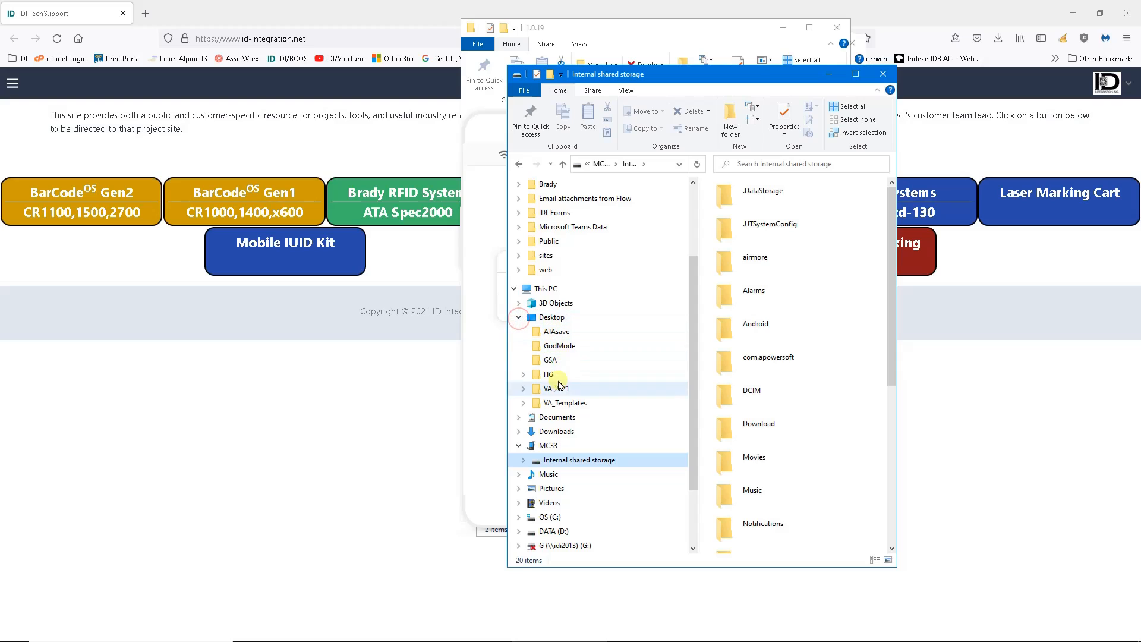
pyautogui.click(557, 333)
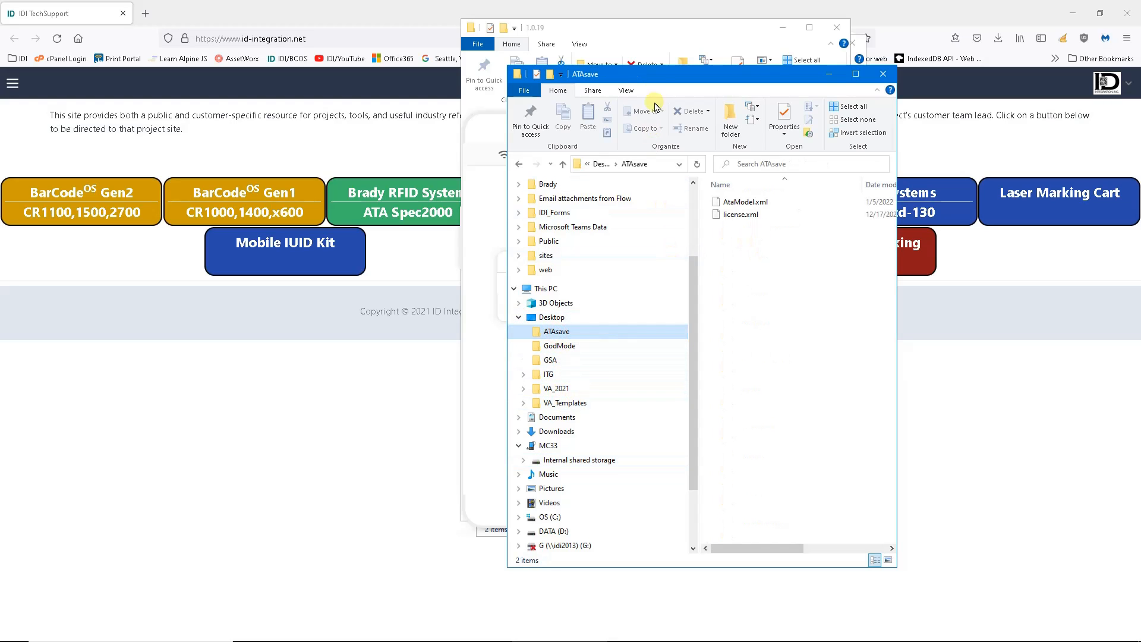
pyautogui.click(523, 461)
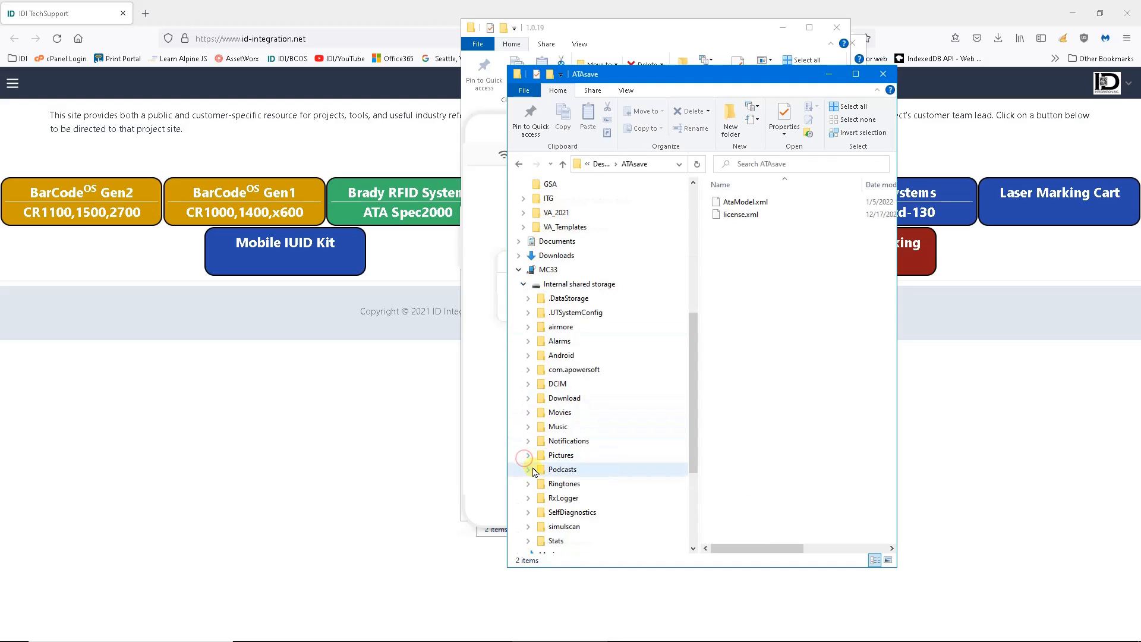
pyautogui.click(528, 355)
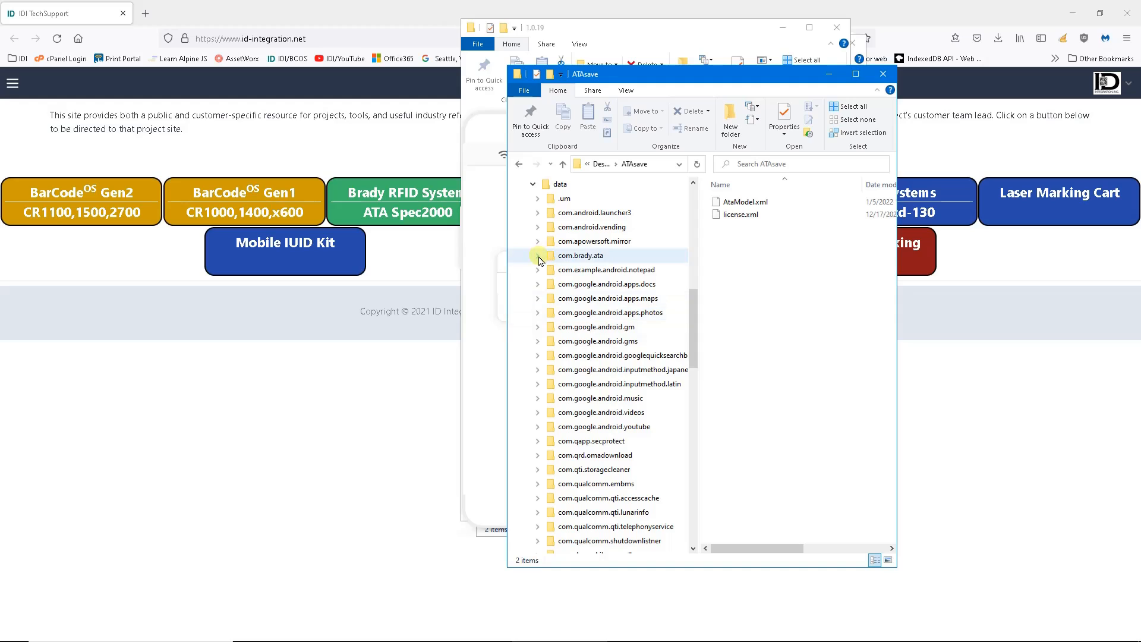
pyautogui.click(539, 257)
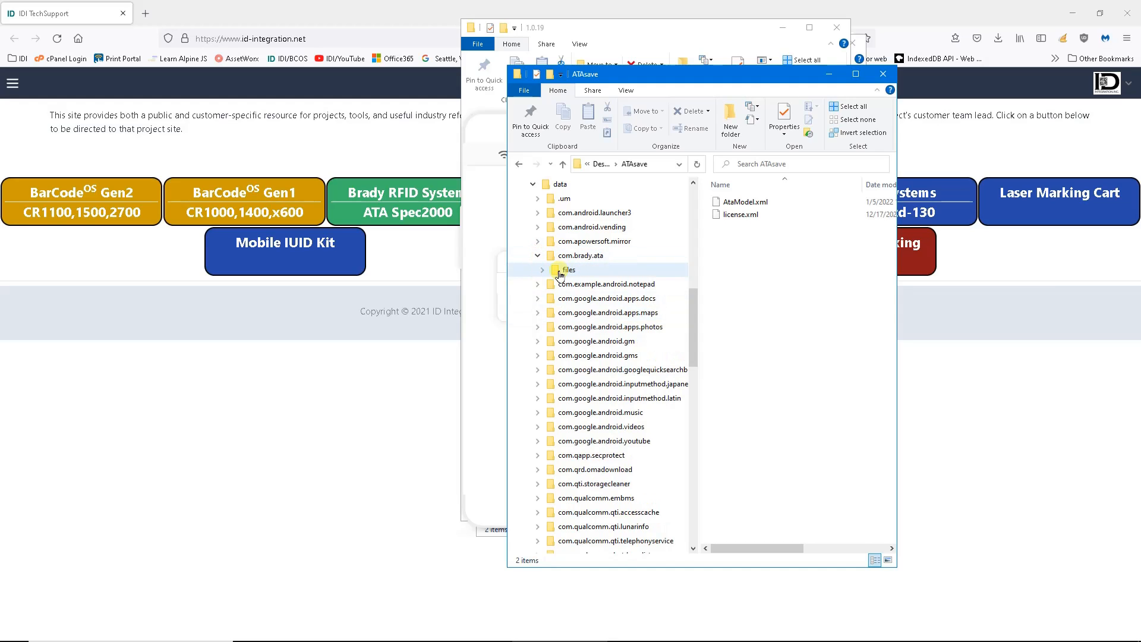
pyautogui.moveTo(758, 241); pyautogui.dragTo(568, 273)
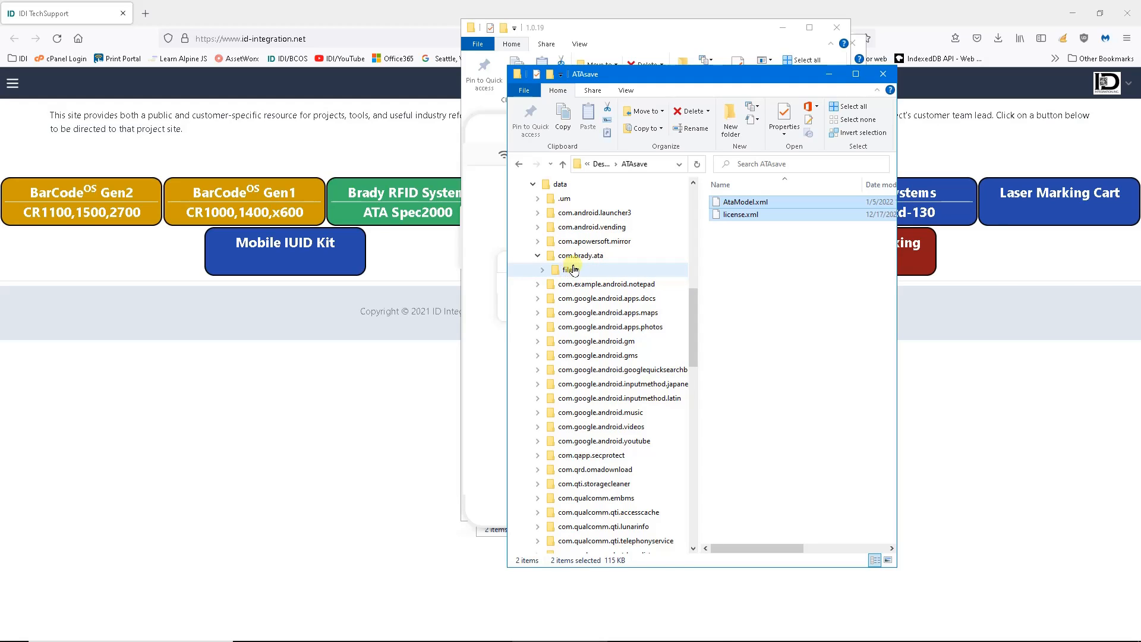
# Step: Switch to the ApowerMirror window and move the mirrored handheld clear of the file windows
pyautogui.moveTo(453, 638)
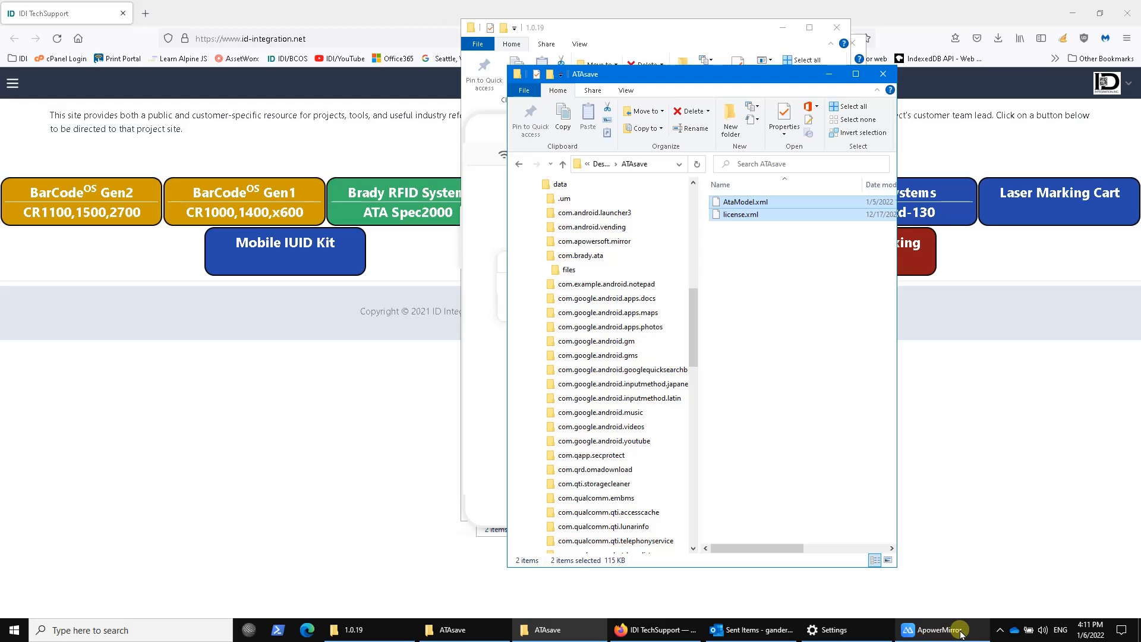
pyautogui.moveTo(960, 636)
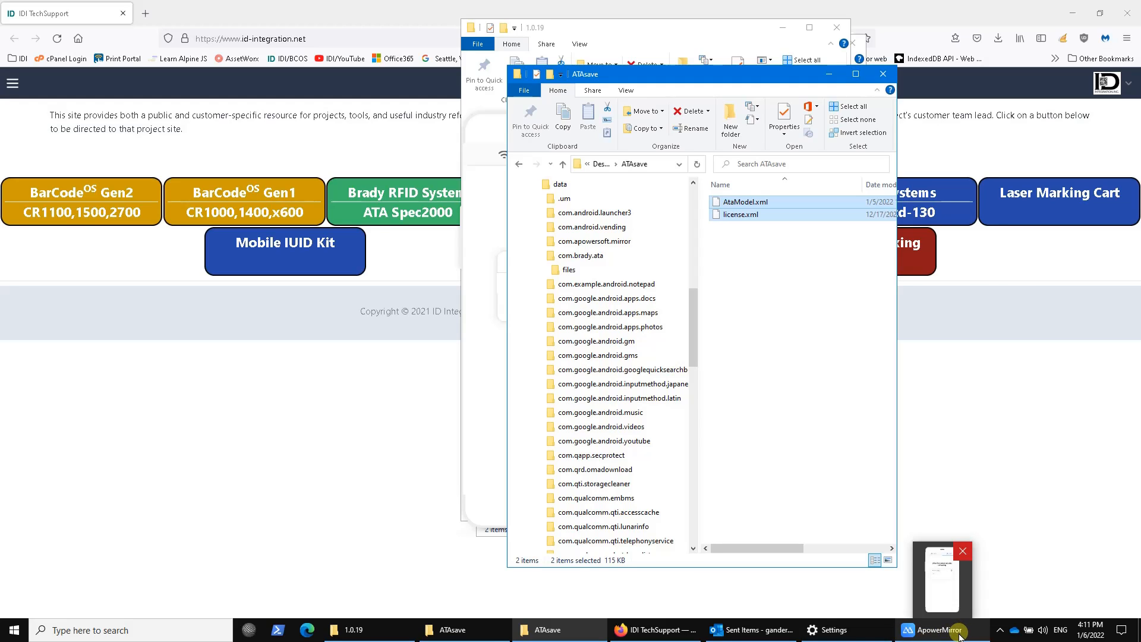
pyautogui.click(959, 636)
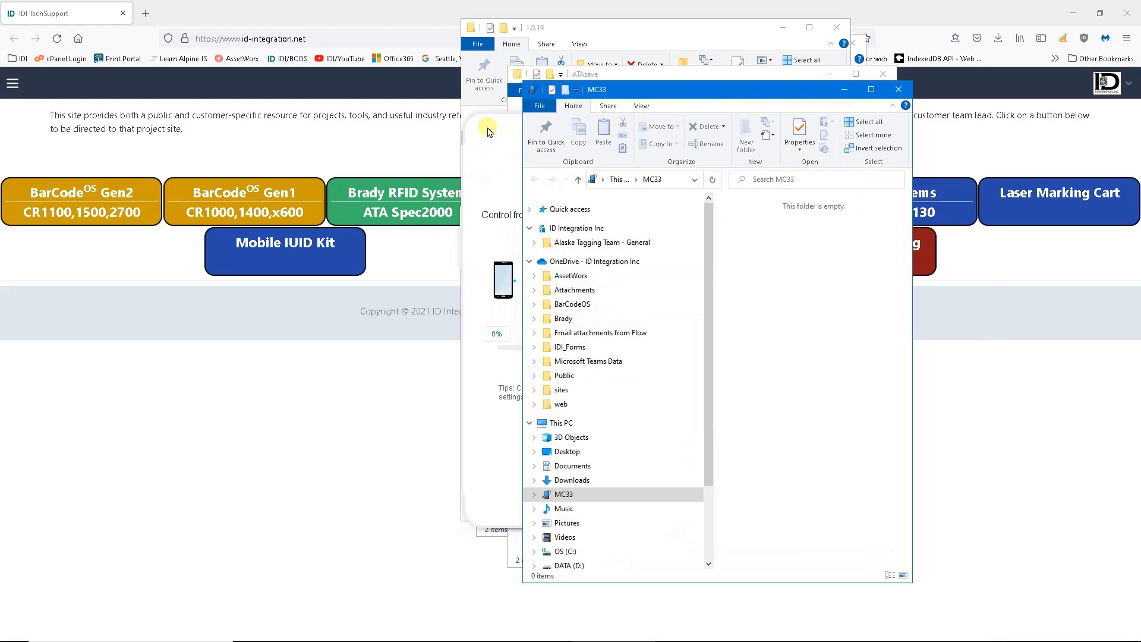
pyautogui.moveTo(508, 125); pyautogui.dragTo(45, 116)
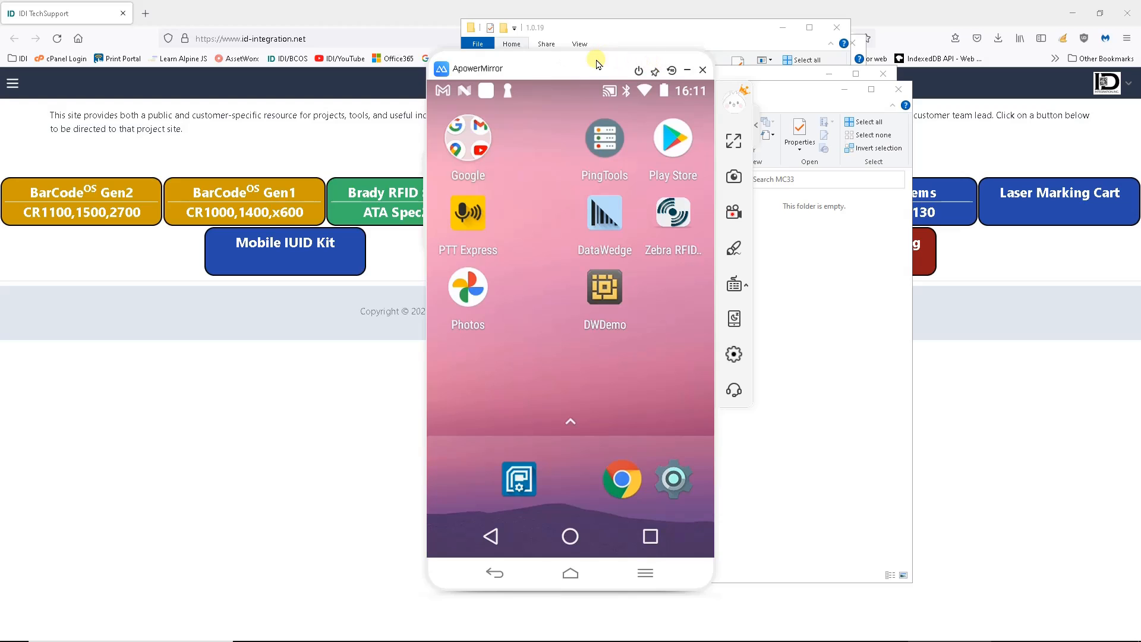
pyautogui.moveTo(595, 62); pyautogui.dragTo(177, 58)
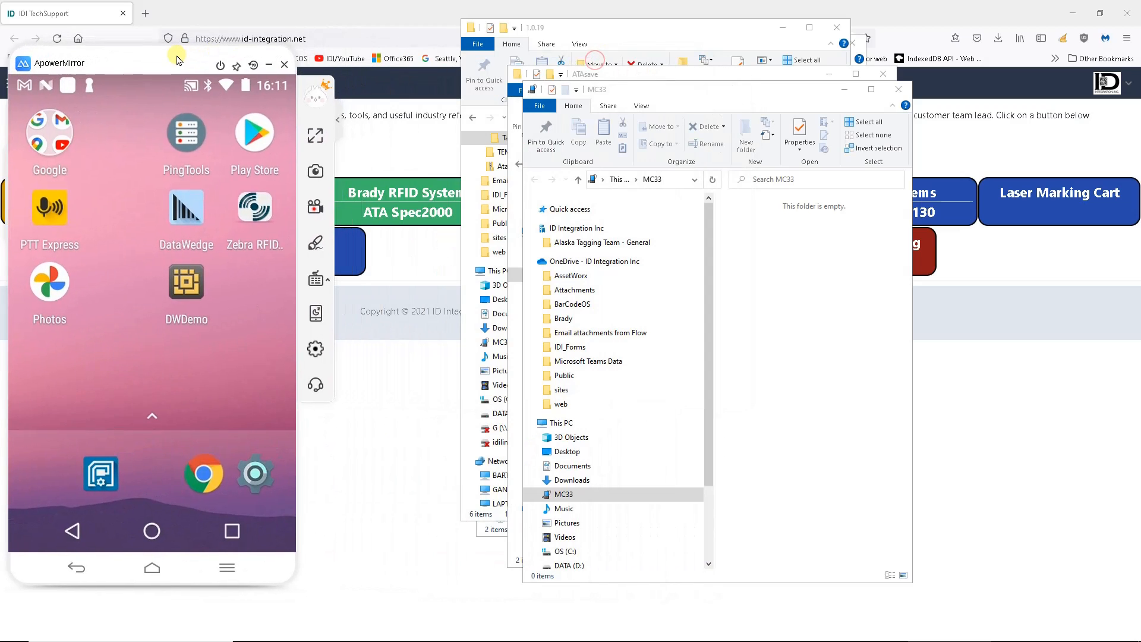
# Step: Add the ATA Tag Assistant app from the handheld's app list to the home screen dock
pyautogui.click(151, 418)
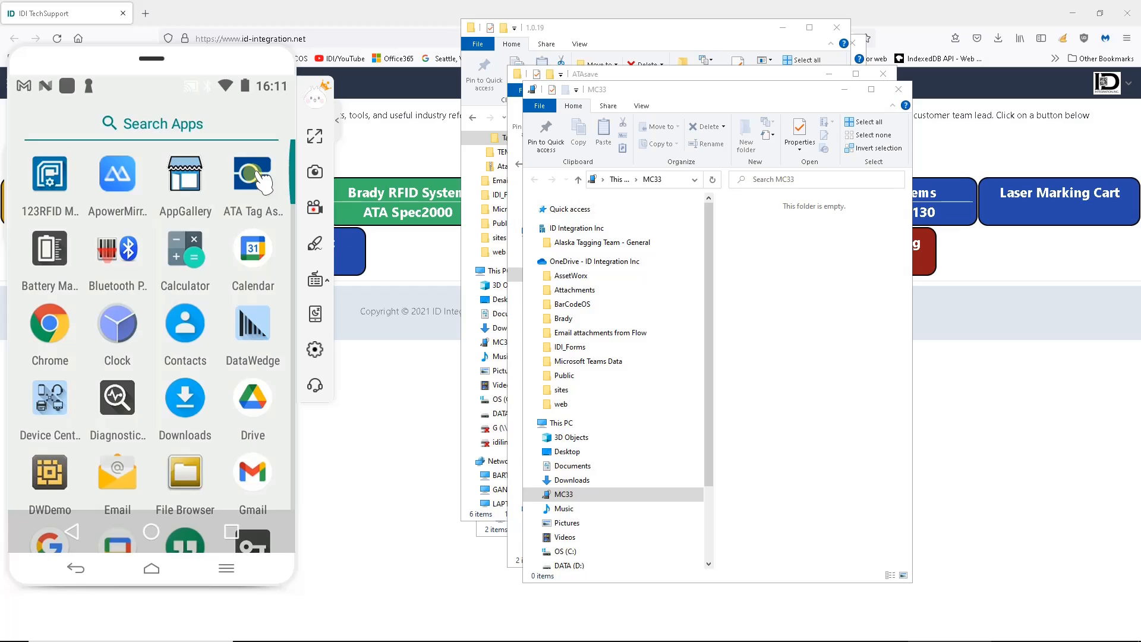
pyautogui.moveTo(257, 179); pyautogui.dragTo(29, 352)
pyautogui.moveTo(31, 345); pyautogui.dragTo(48, 476)
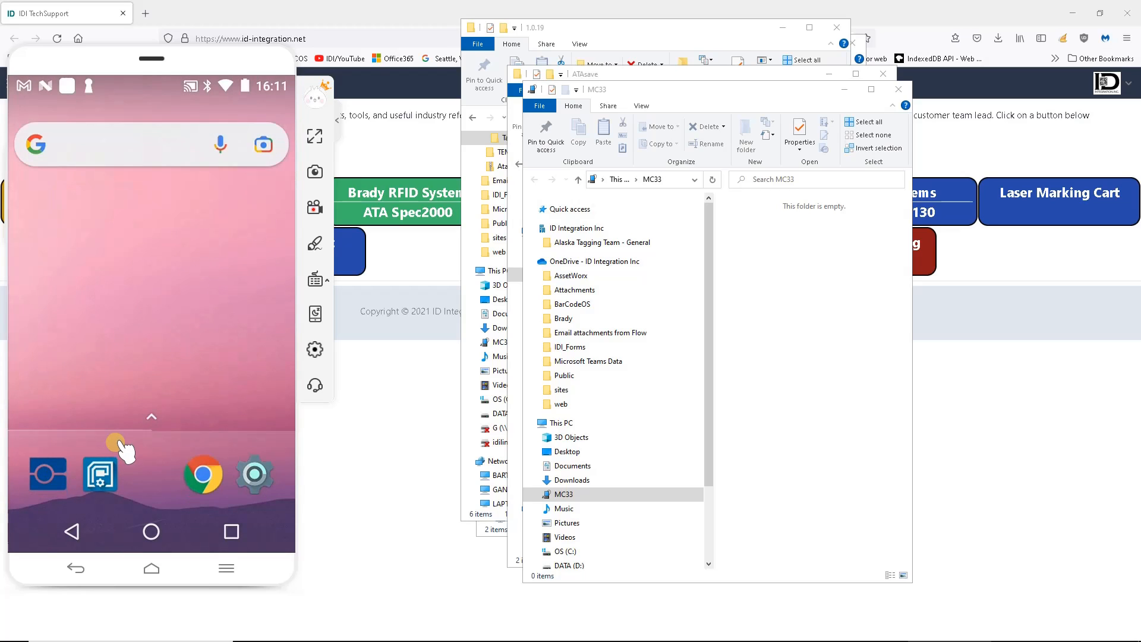
# Step: Launch ATA Tag Assistant from the home screen dock and accept its license agreement
pyautogui.click(46, 471)
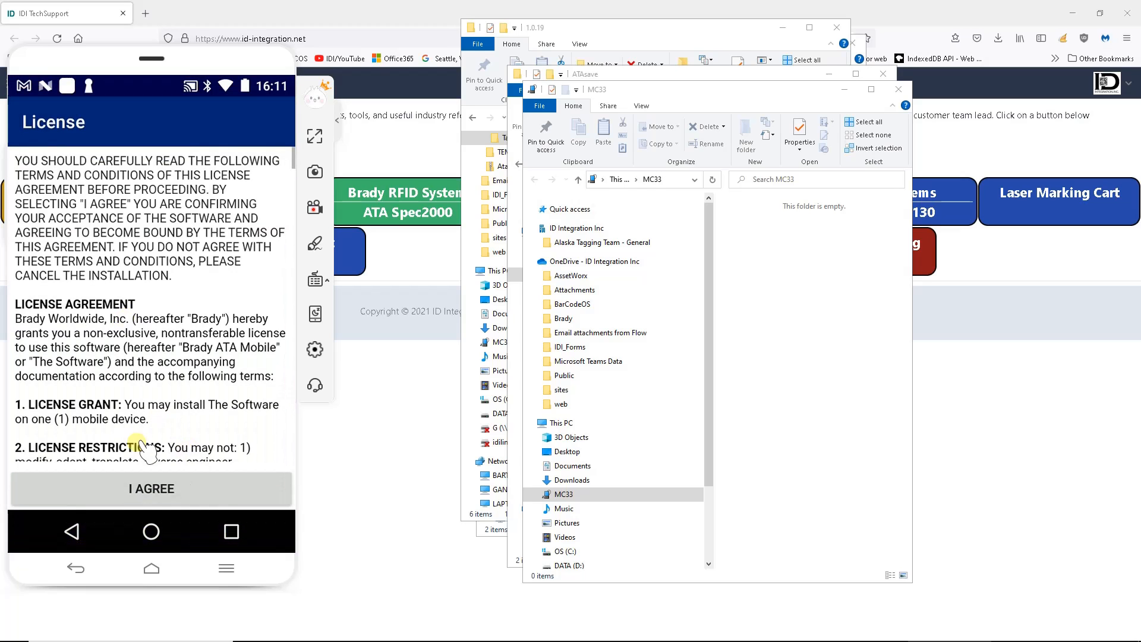
pyautogui.click(177, 489)
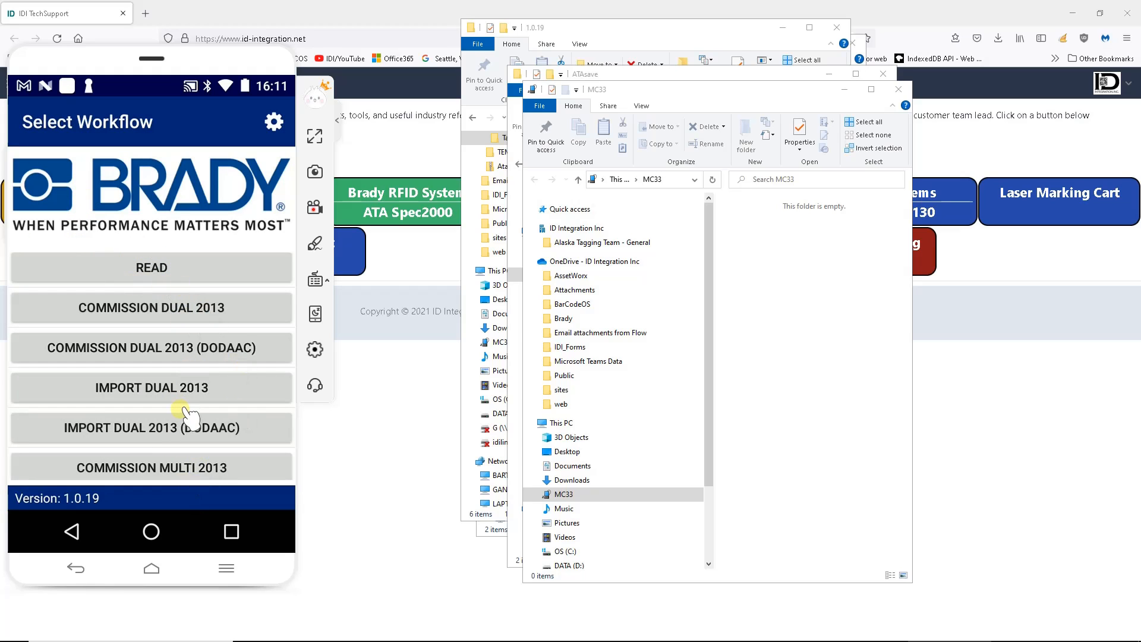
# Step: Open the ATA Tag Assistant settings and submit the settings password
pyautogui.scroll(-5, 196, 438)
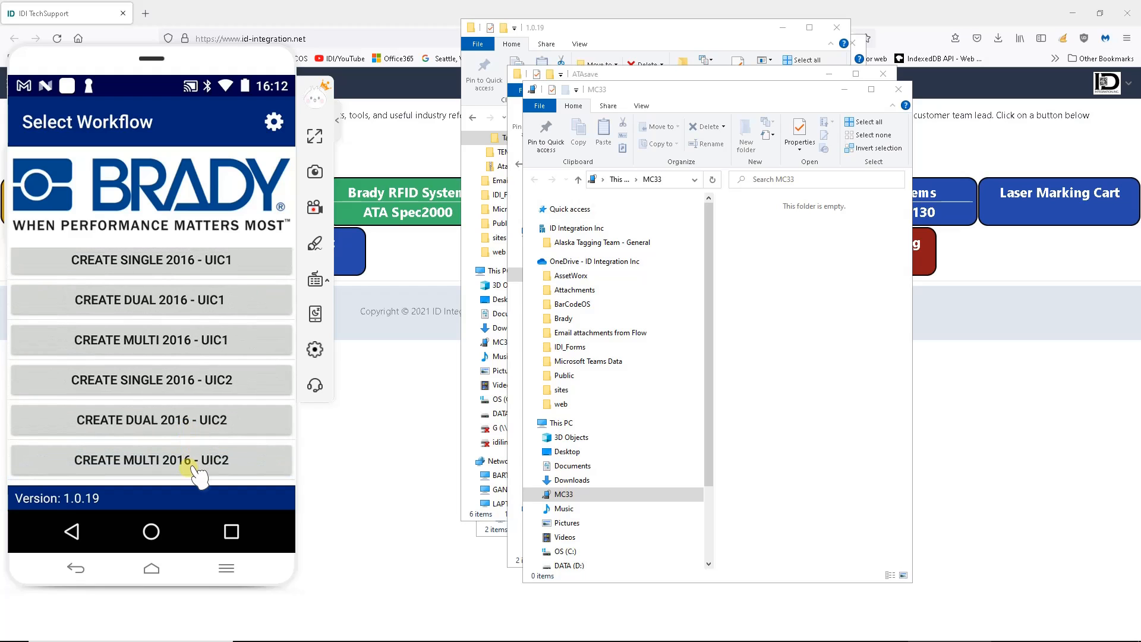
pyautogui.scroll(5, 202, 470)
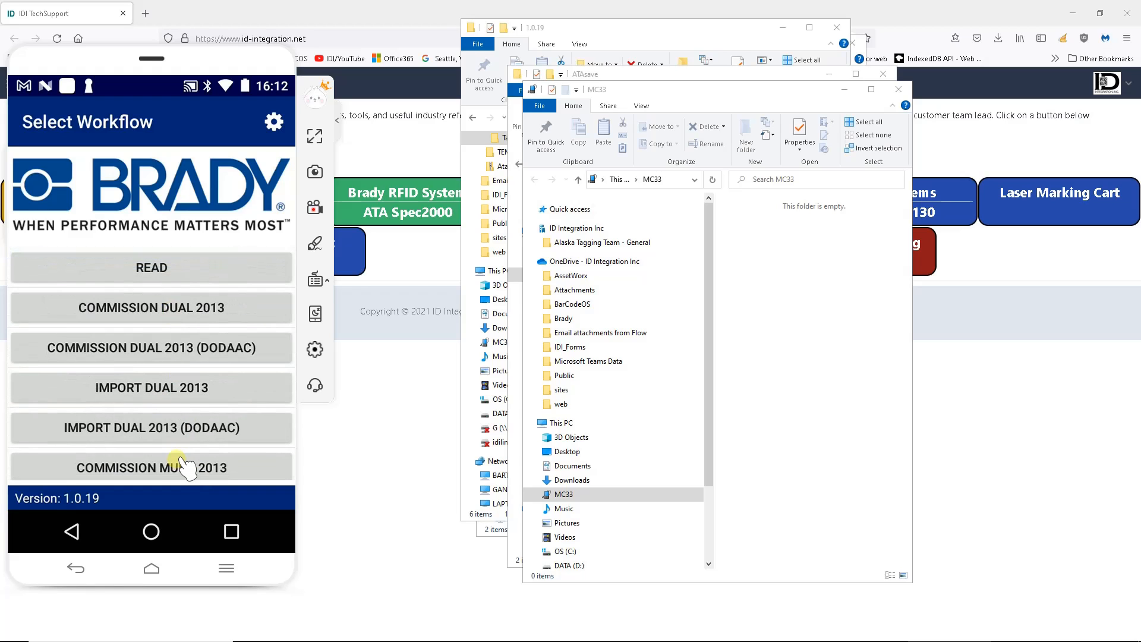
pyautogui.click(276, 125)
pyautogui.click(106, 195)
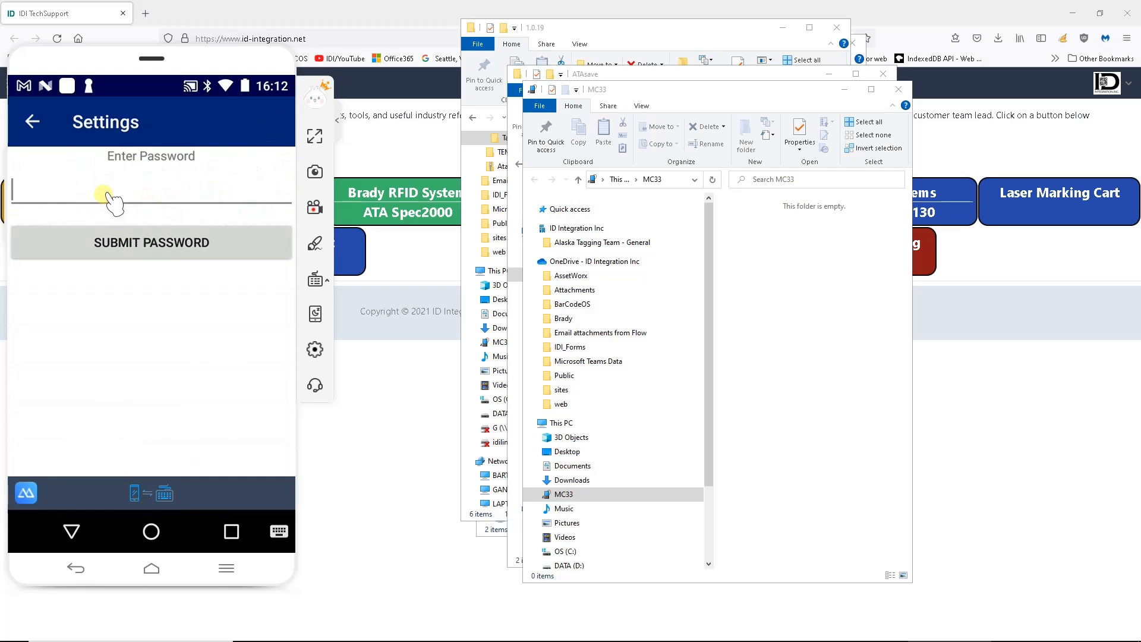
pyautogui.write('1')
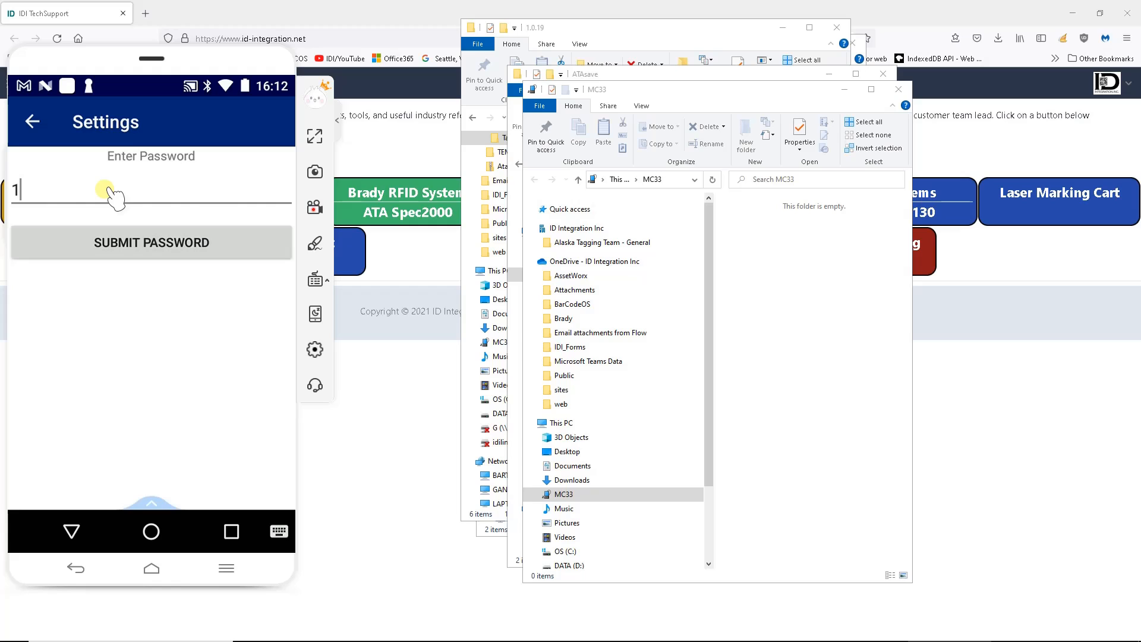
pyautogui.write('23')
pyautogui.click(154, 249)
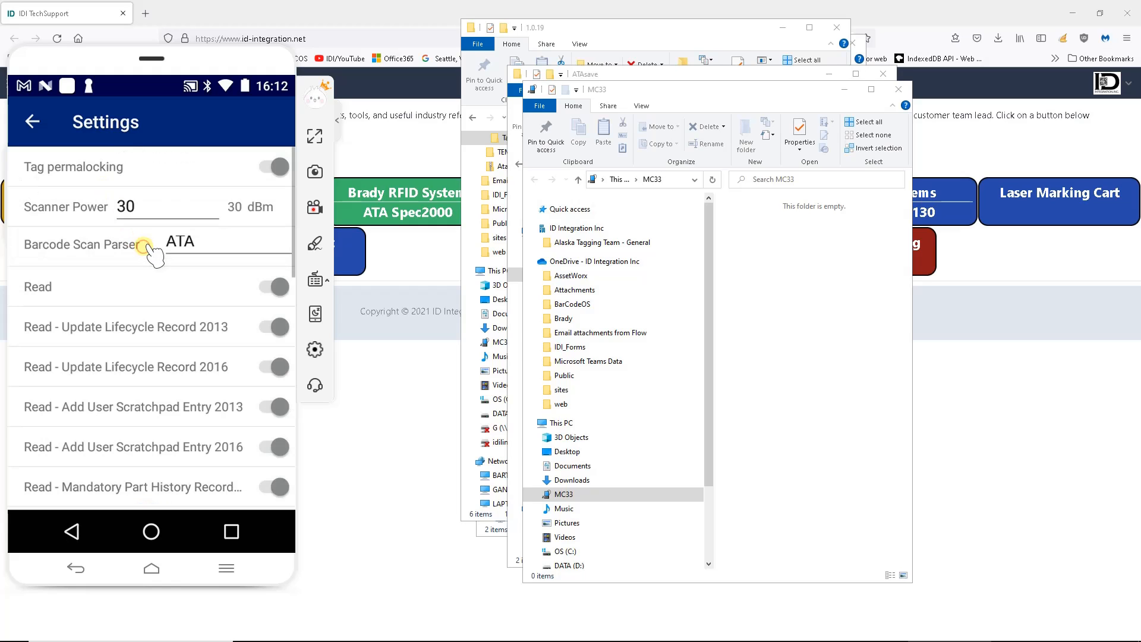
# Step: Set the Scanner Power to 27 dBm
pyautogui.click(135, 211)
pyautogui.scroll(-8, 118, 383)
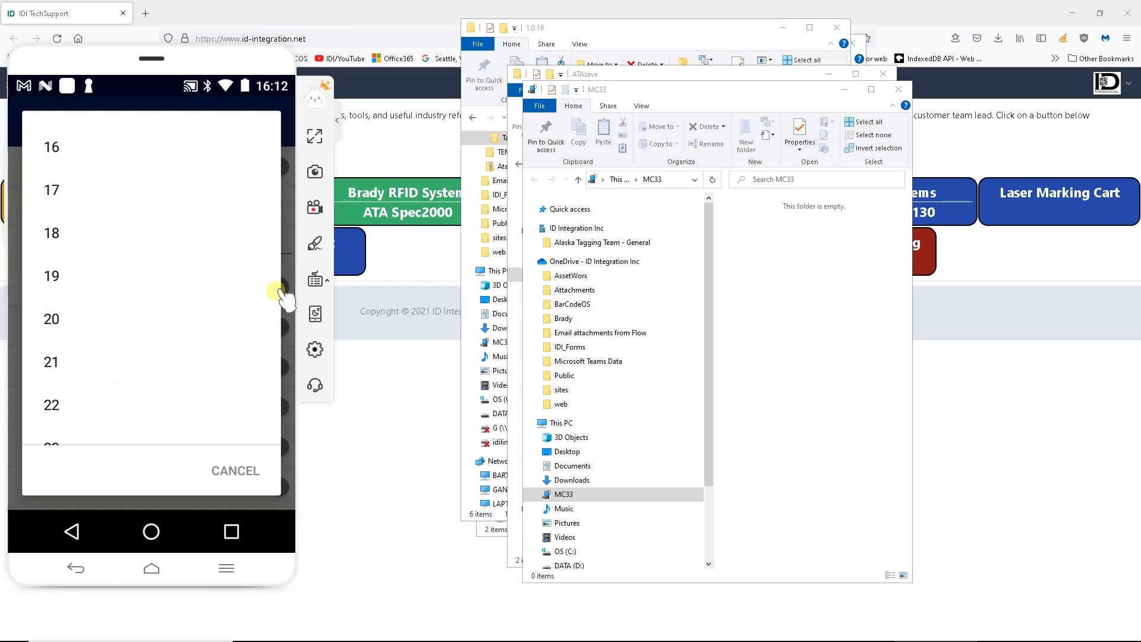
pyautogui.moveTo(276, 291); pyautogui.dragTo(281, 315)
pyautogui.scroll(-3, 280, 318)
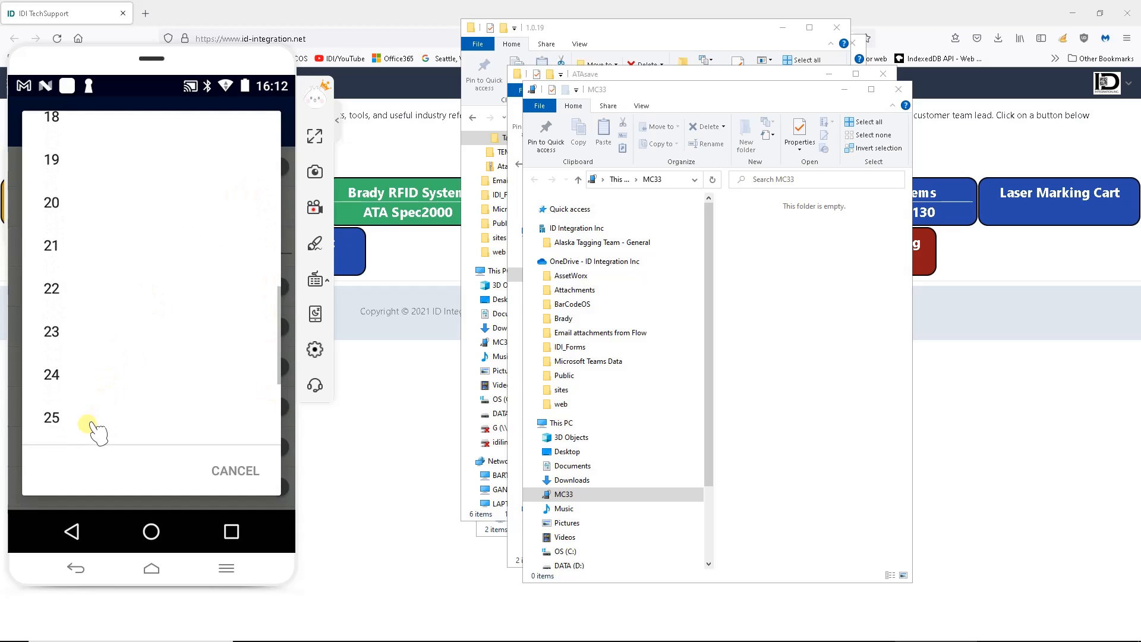
pyautogui.moveTo(52, 418); pyautogui.dragTo(97, 183)
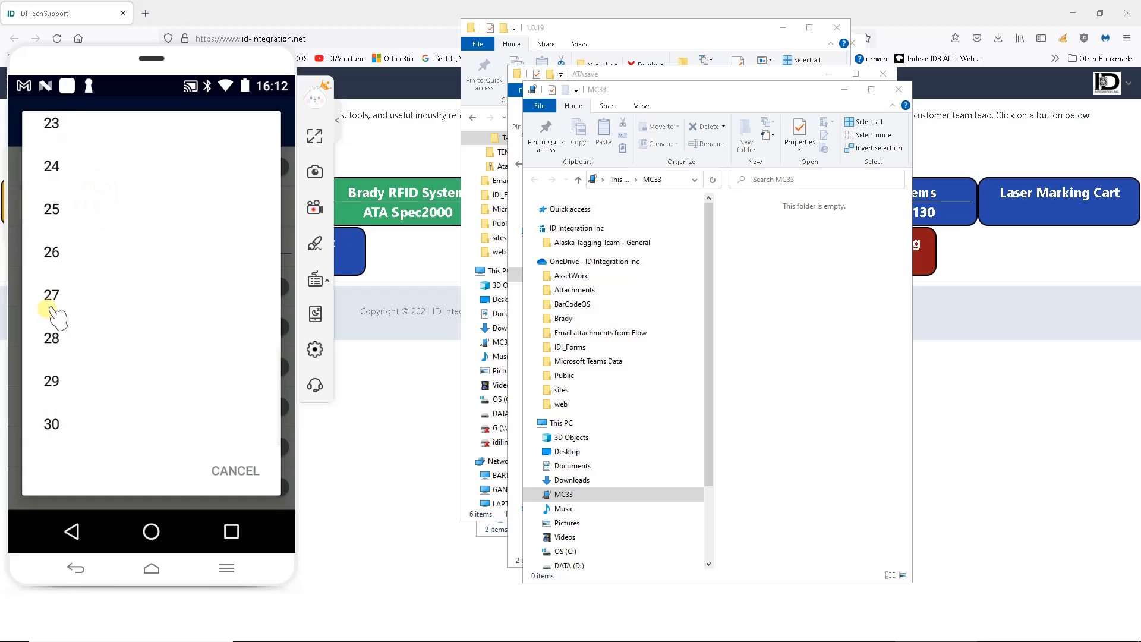
pyautogui.click(49, 292)
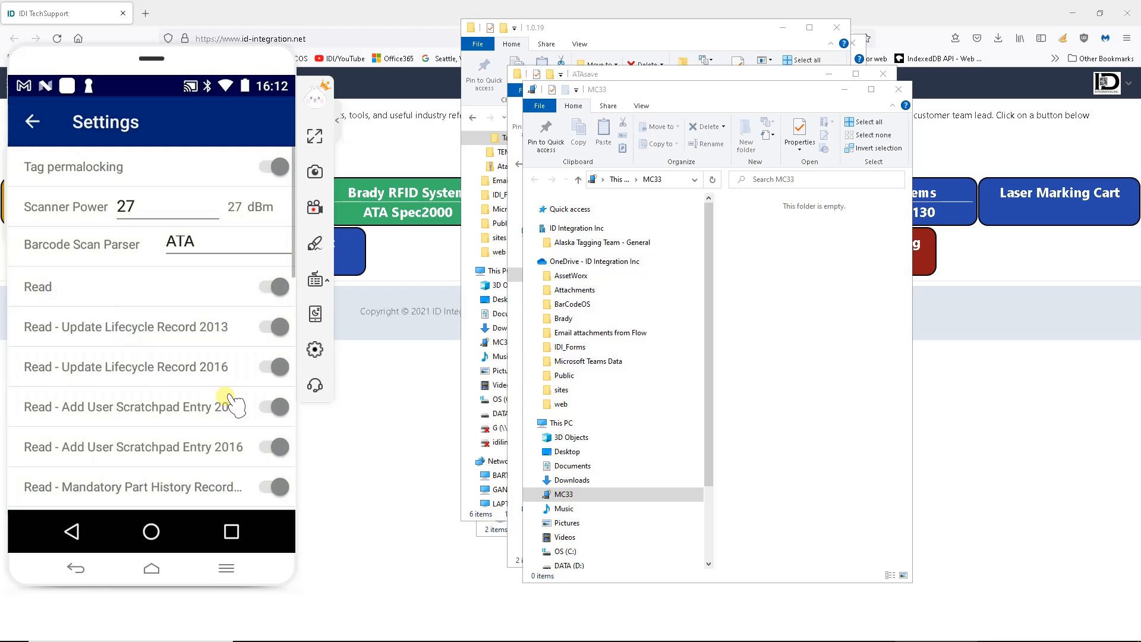
# Step: Turn off the Read options for Update Lifecycle Record 2013 and 2016, Add User Scratchpad Entry 2013 and 2016, and the first Mandatory Part History Record
pyautogui.click(265, 328)
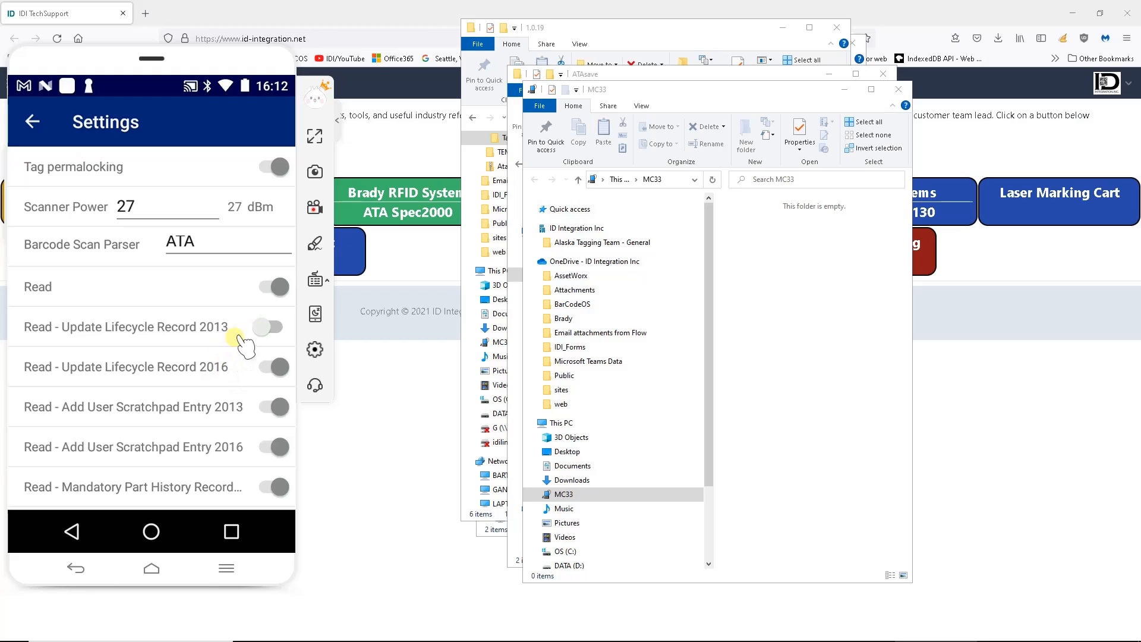
pyautogui.click(265, 368)
pyautogui.click(264, 407)
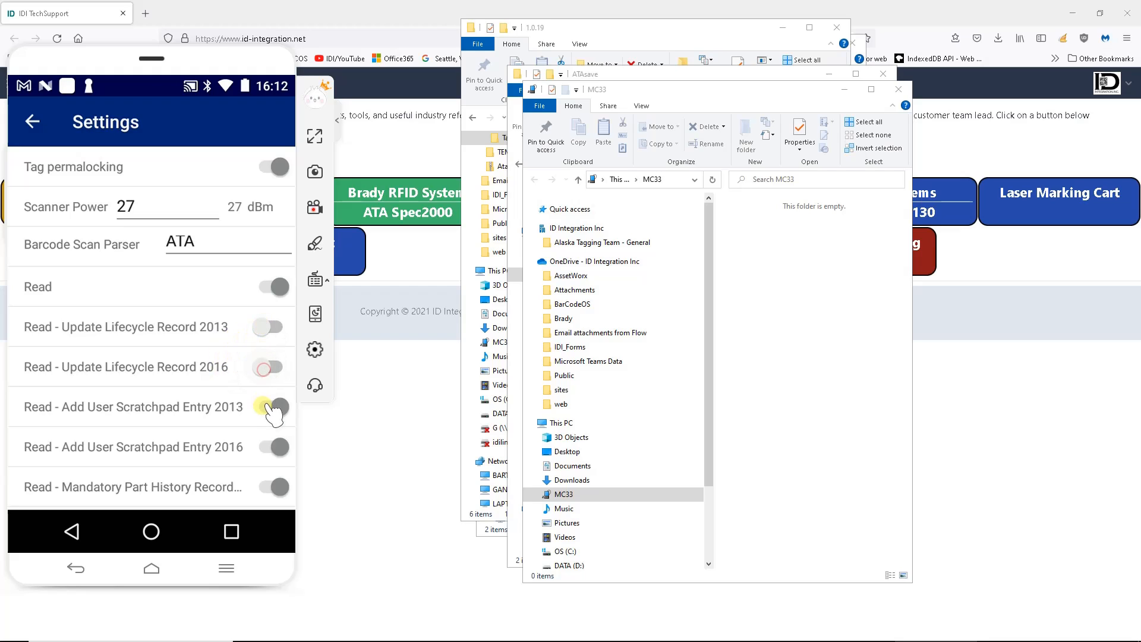
pyautogui.click(265, 447)
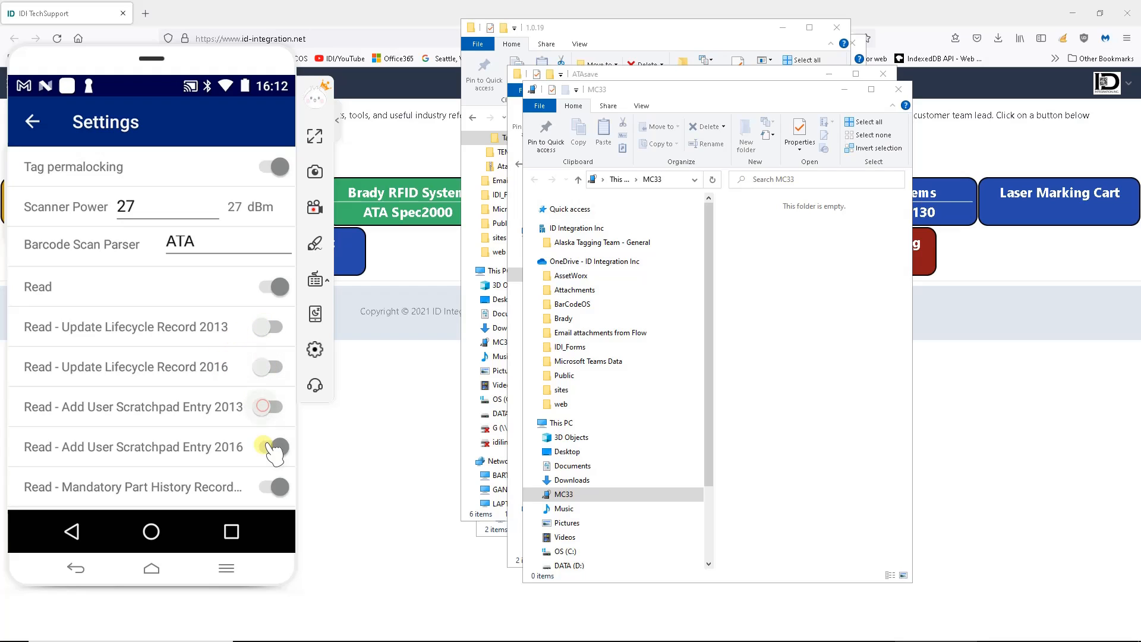
pyautogui.click(274, 489)
# Step: Turn Read - Add User Scratchpad Entry 2016 and the first Read - Mandatory Part History Record option back on
pyautogui.scroll(-5, 205, 443)
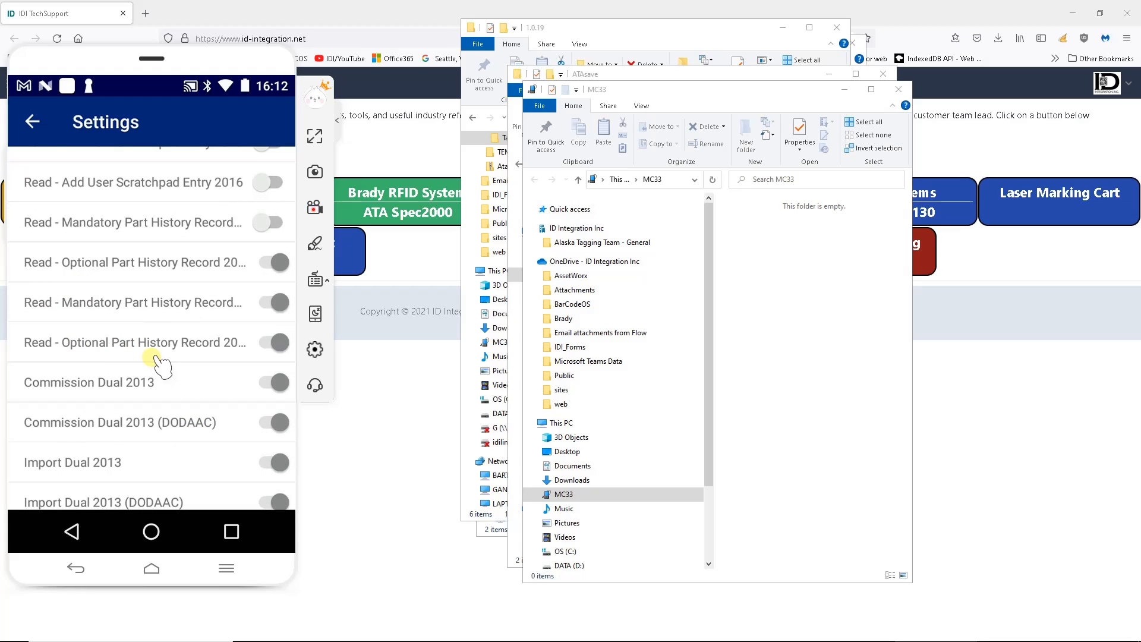
pyautogui.scroll(5, 168, 364)
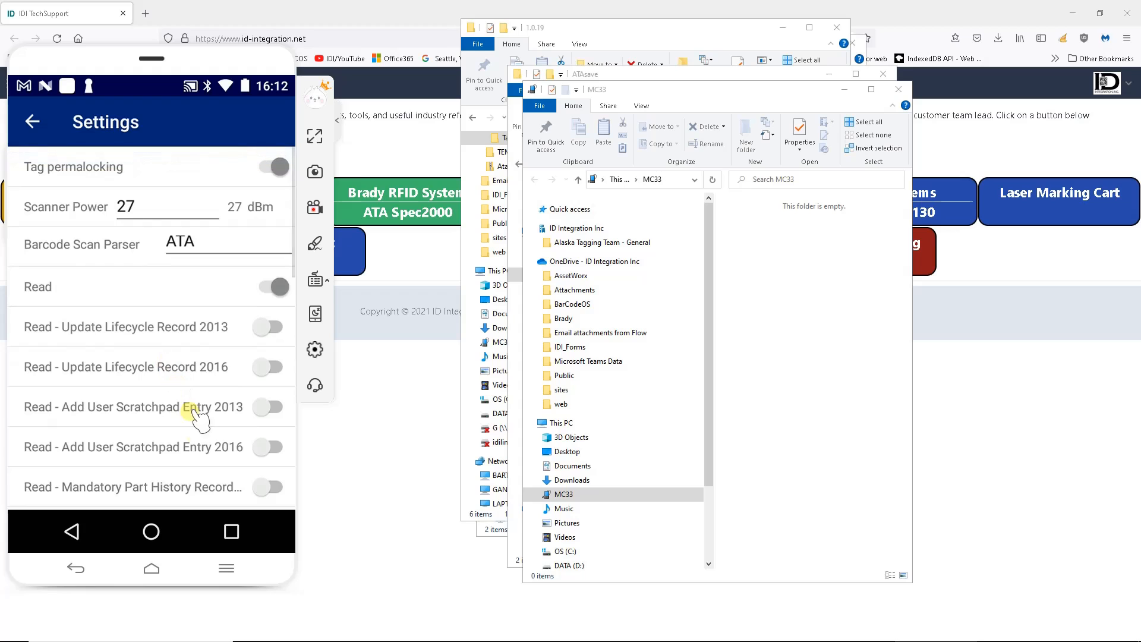
pyautogui.click(272, 448)
pyautogui.scroll(-5, 247, 467)
pyautogui.scroll(5, 235, 416)
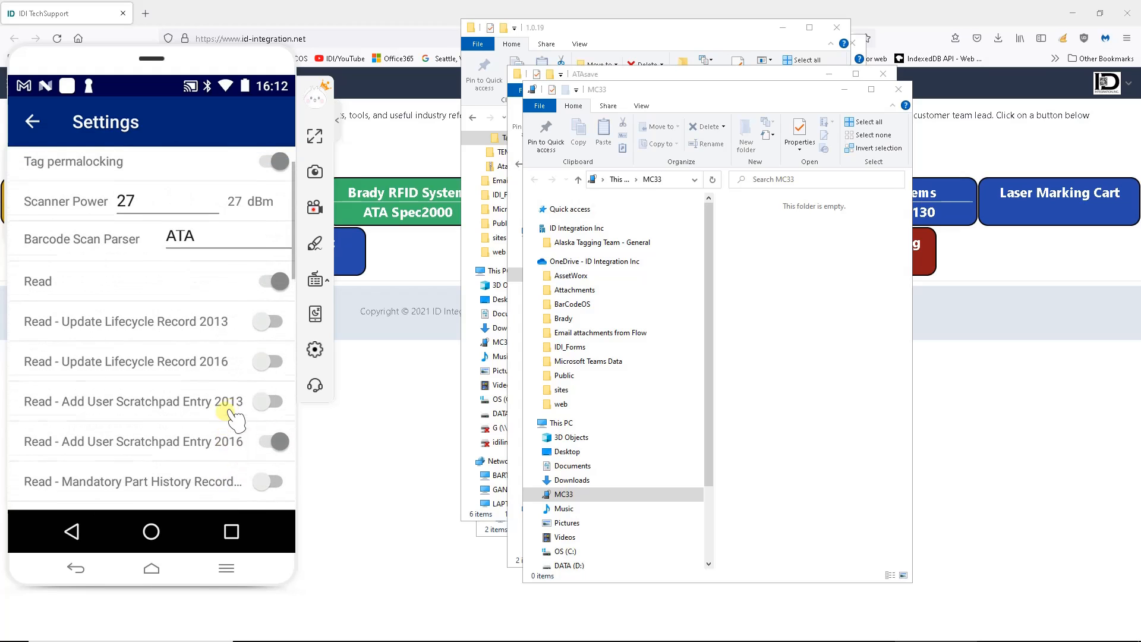
pyautogui.click(277, 487)
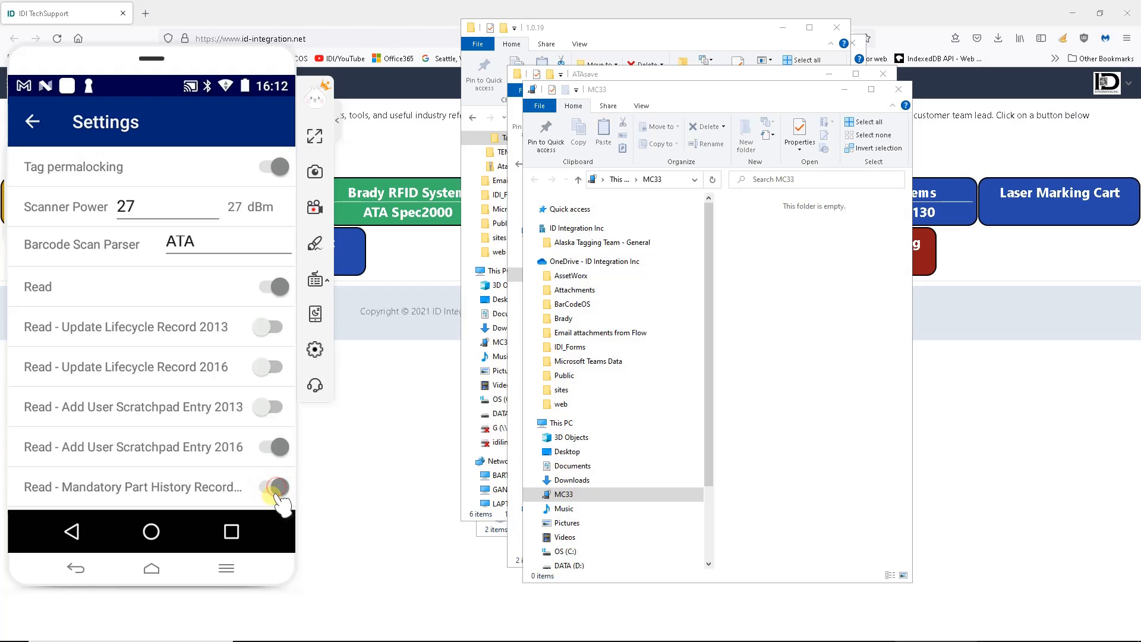
# Step: Turn off all Commission and Import 2013 workflows, covering Dual, Dual (DODAAC) and Multi
pyautogui.scroll(-3, 256, 479)
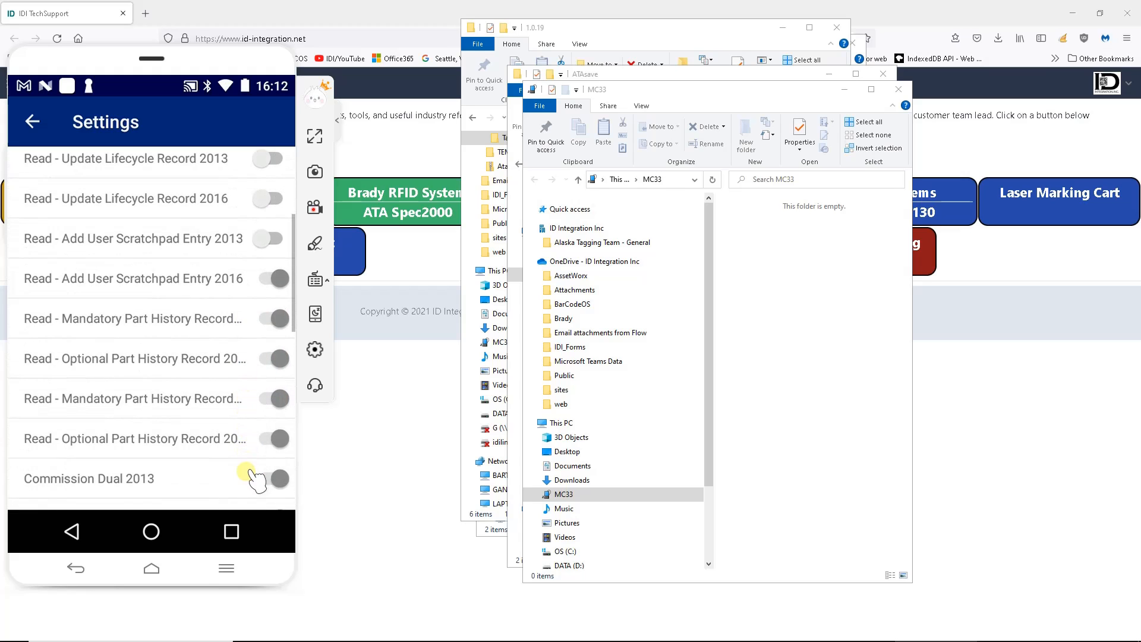
pyautogui.scroll(-1, 276, 425)
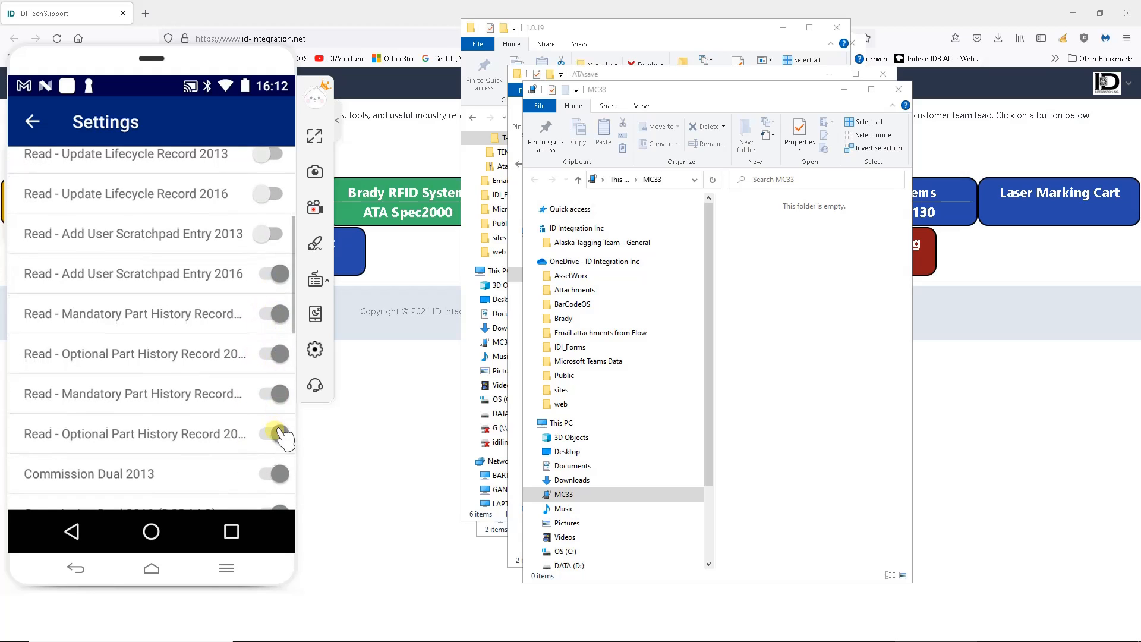
pyautogui.scroll(-1, 271, 472)
pyautogui.click(264, 434)
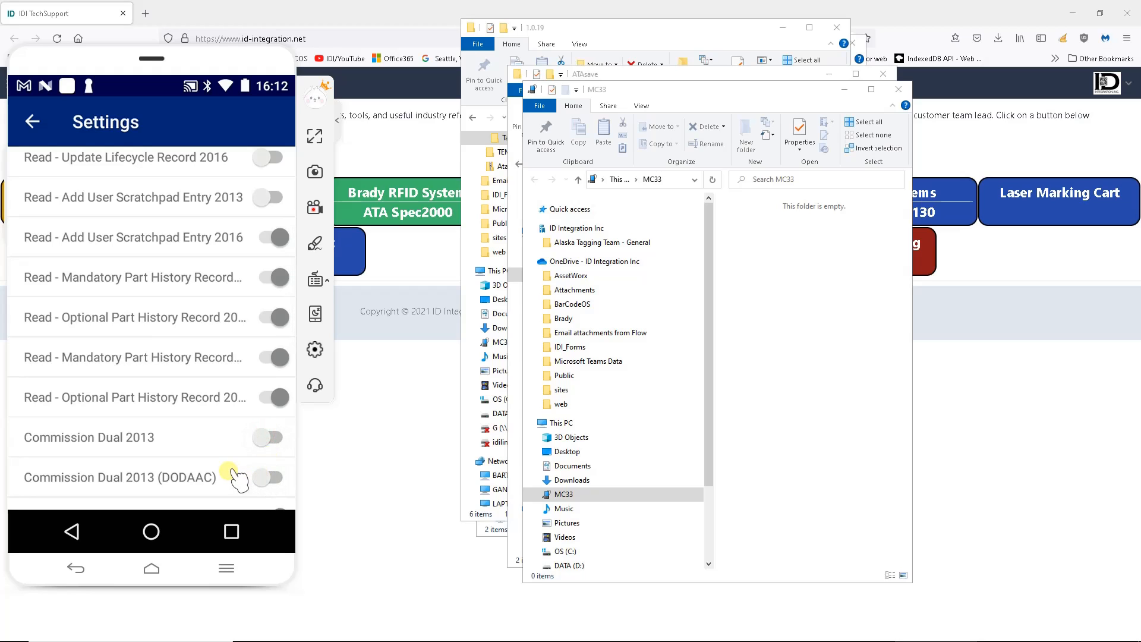
pyautogui.scroll(-4, 237, 479)
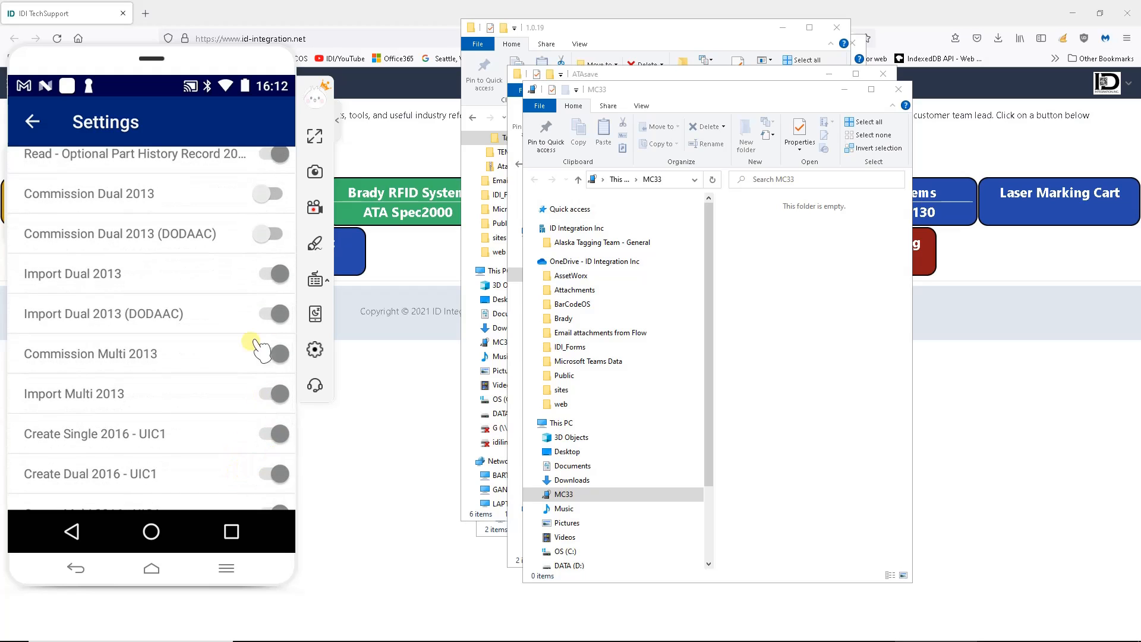
pyautogui.click(271, 275)
pyautogui.click(267, 315)
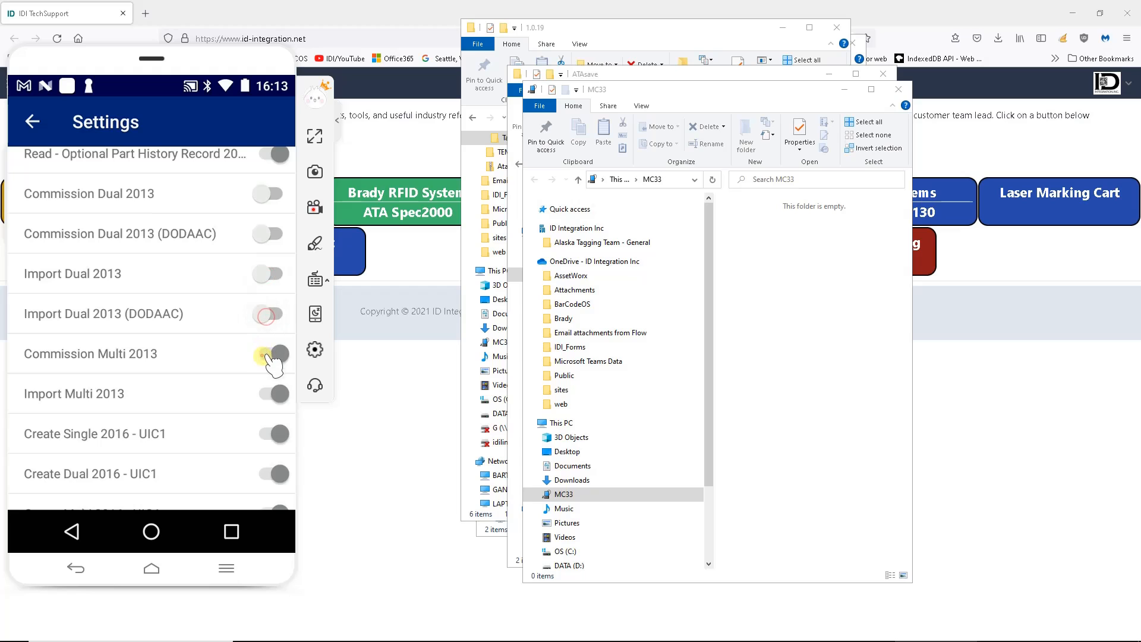
pyautogui.click(270, 355)
pyautogui.click(268, 393)
# Step: Turn off the Create Single, Create Dual and Duplicate Tag 2016 workflows for UIC1 and UIC2, and return to the workflow list
pyautogui.click(267, 434)
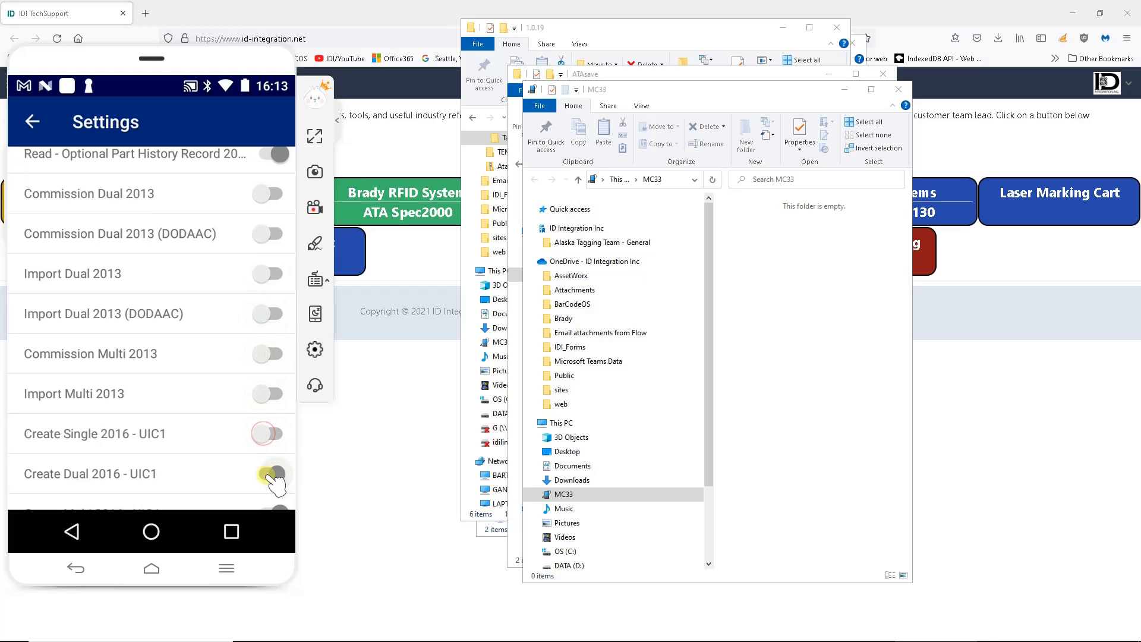
pyautogui.click(273, 473)
pyautogui.scroll(-4, 211, 434)
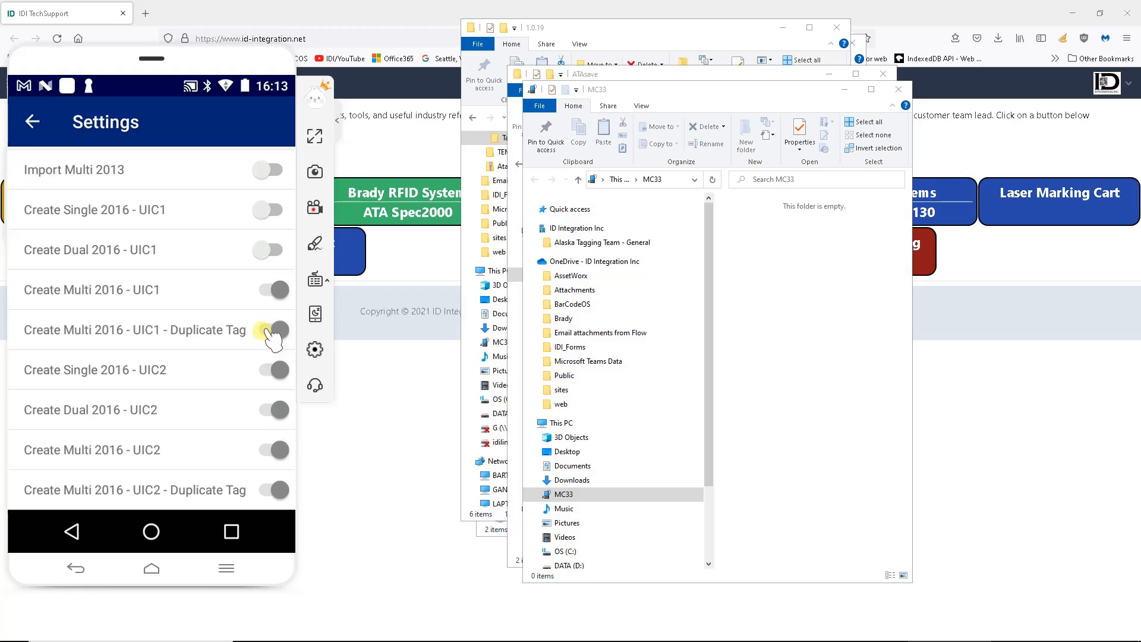
pyautogui.click(272, 330)
pyautogui.click(269, 371)
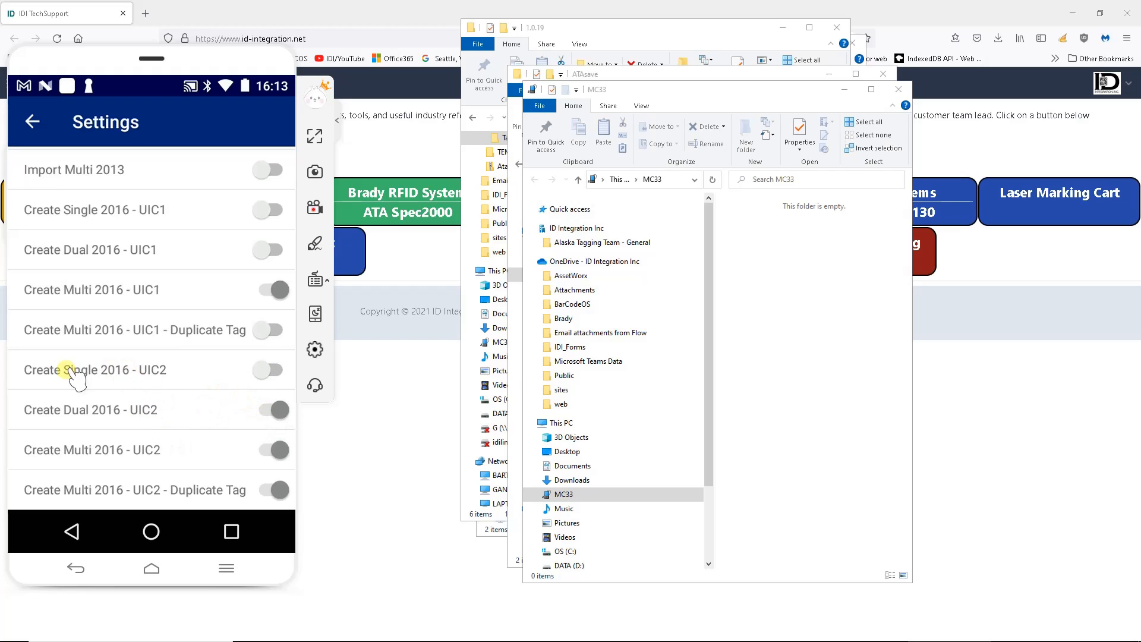
pyautogui.click(271, 409)
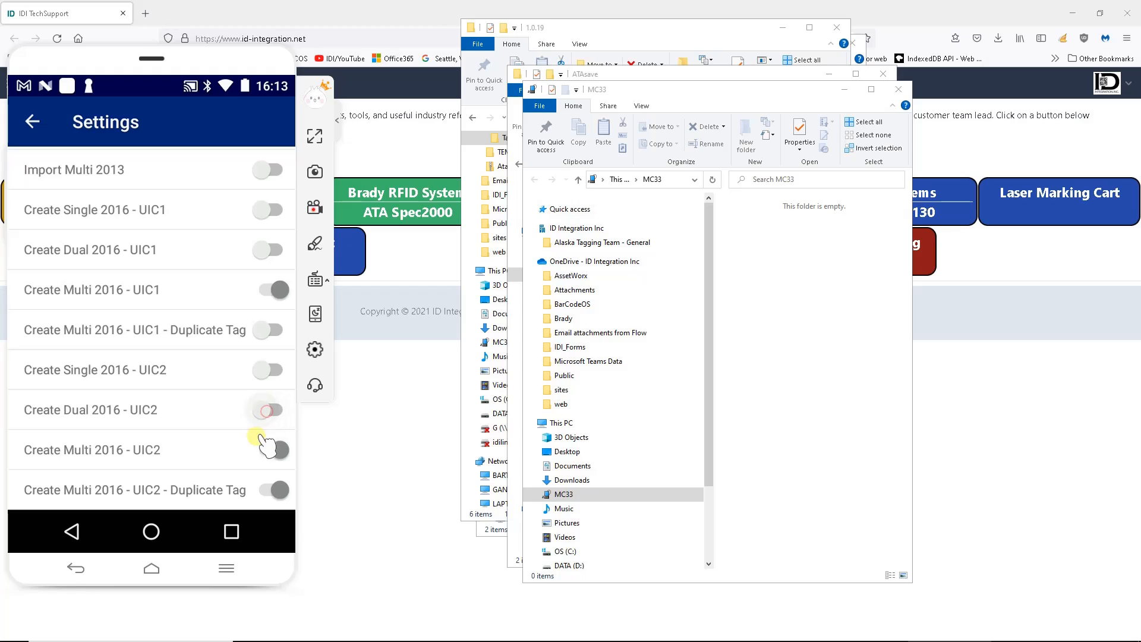
pyautogui.click(273, 492)
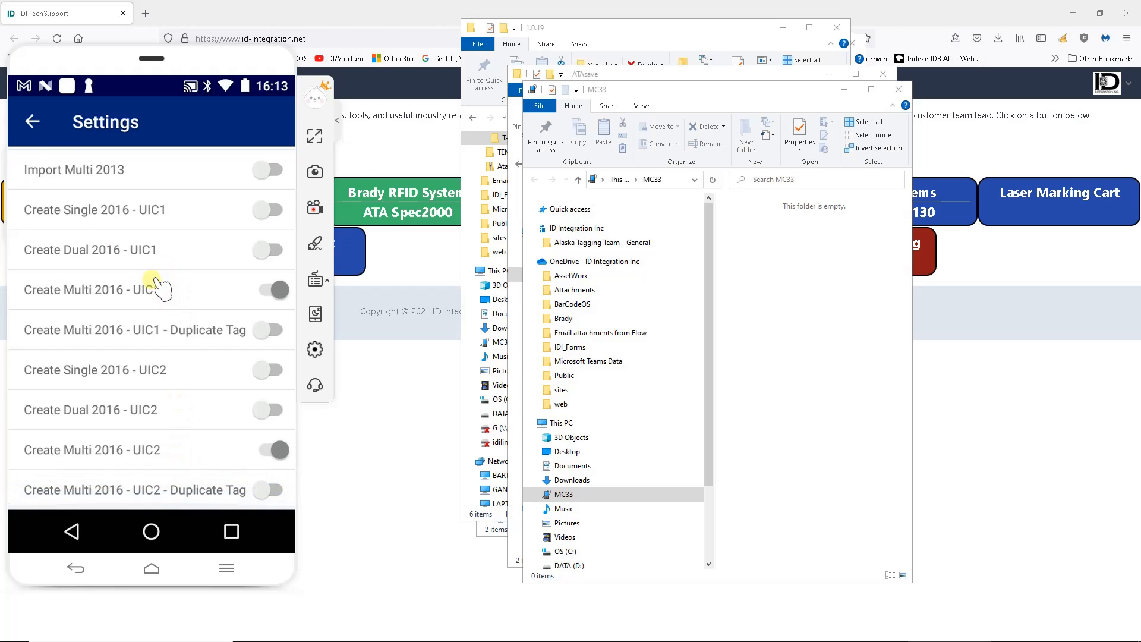
pyautogui.click(31, 123)
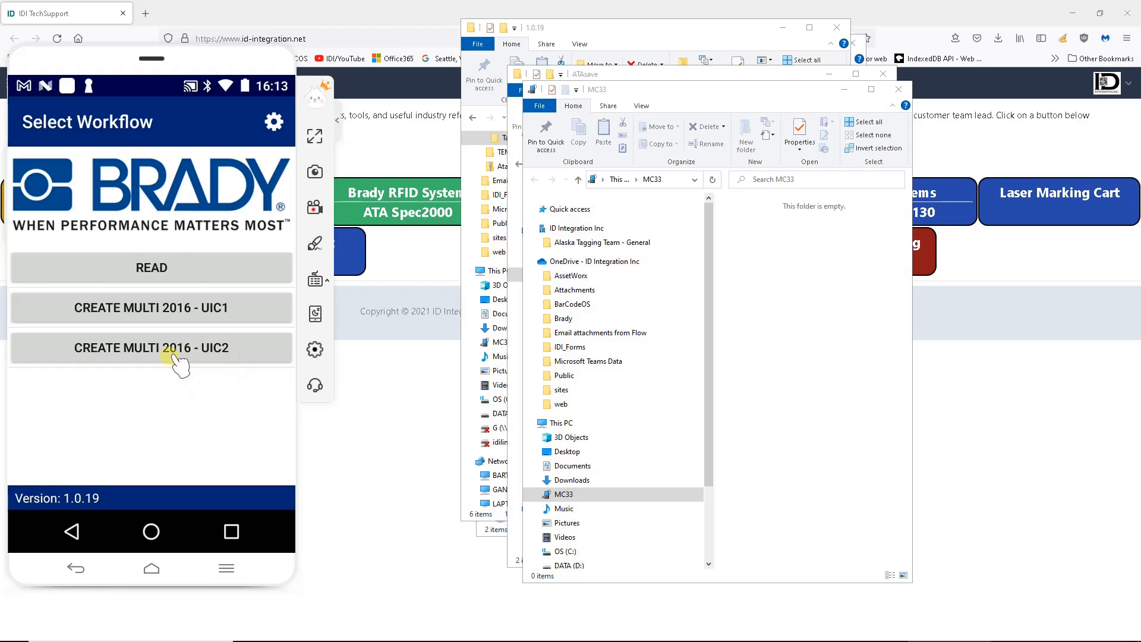
# Step: Reopen the settings from the workflow list by entering the settings password again
pyautogui.click(274, 123)
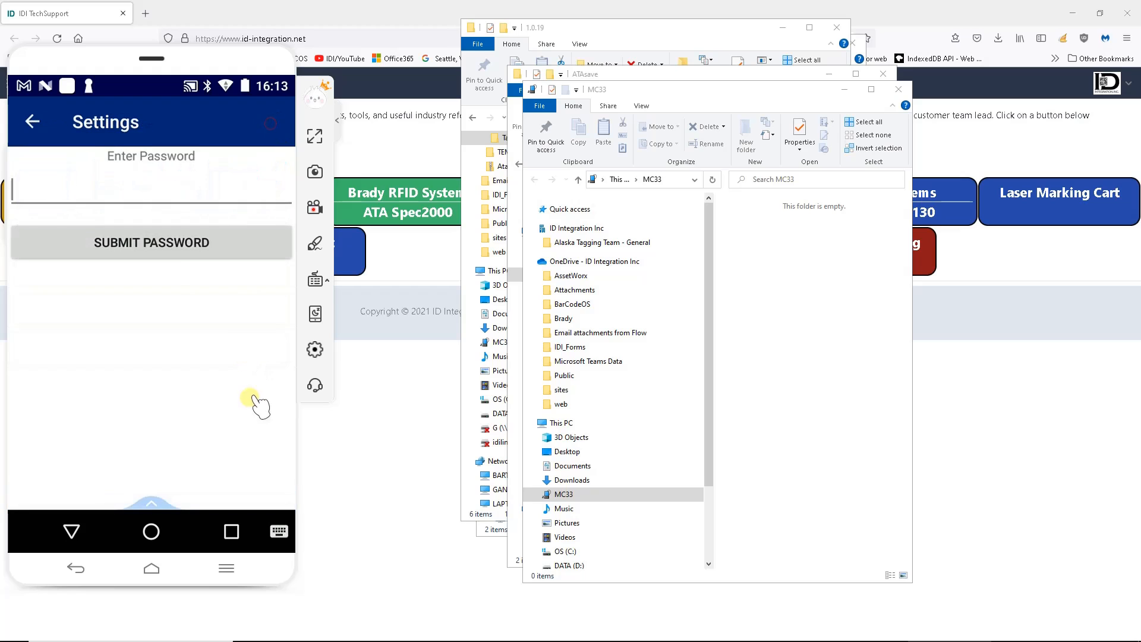
pyautogui.click(89, 193)
pyautogui.write('123')
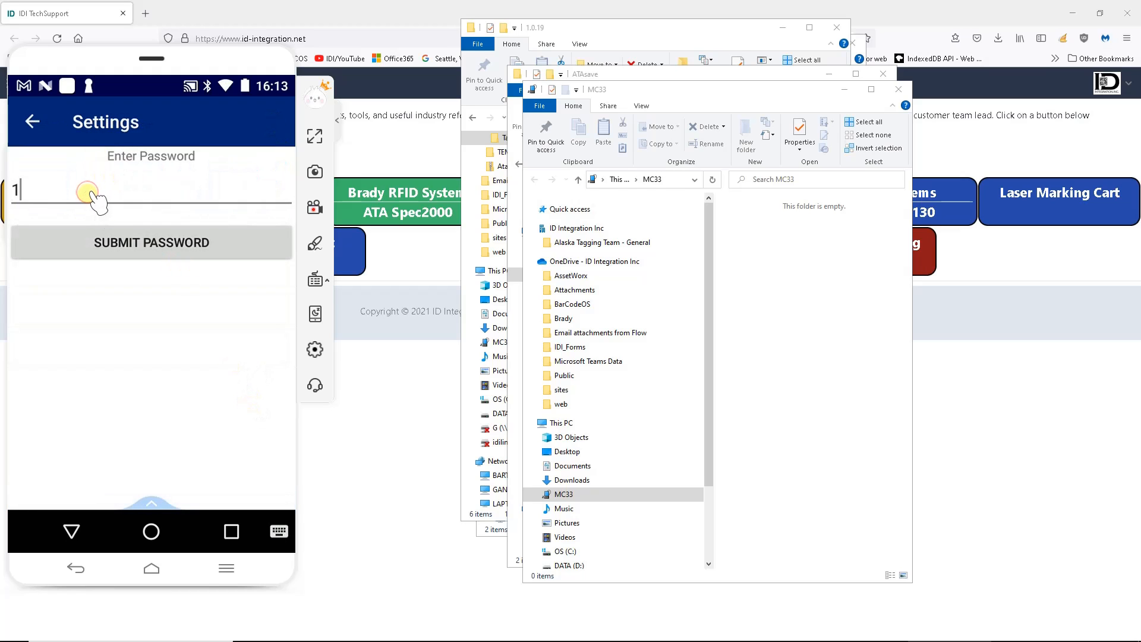
pyautogui.click(121, 243)
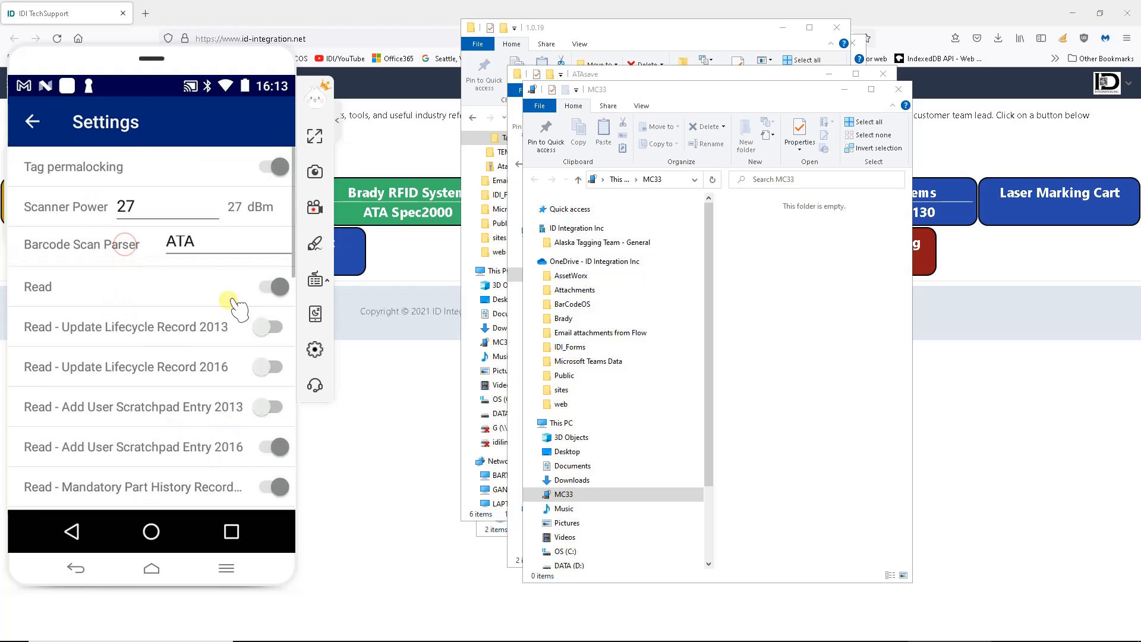
# Step: Turn off the Create Multi 2016 - UIC2 workflow and return to the workflow list
pyautogui.scroll(-5, 188, 341)
pyautogui.scroll(-5, 178, 433)
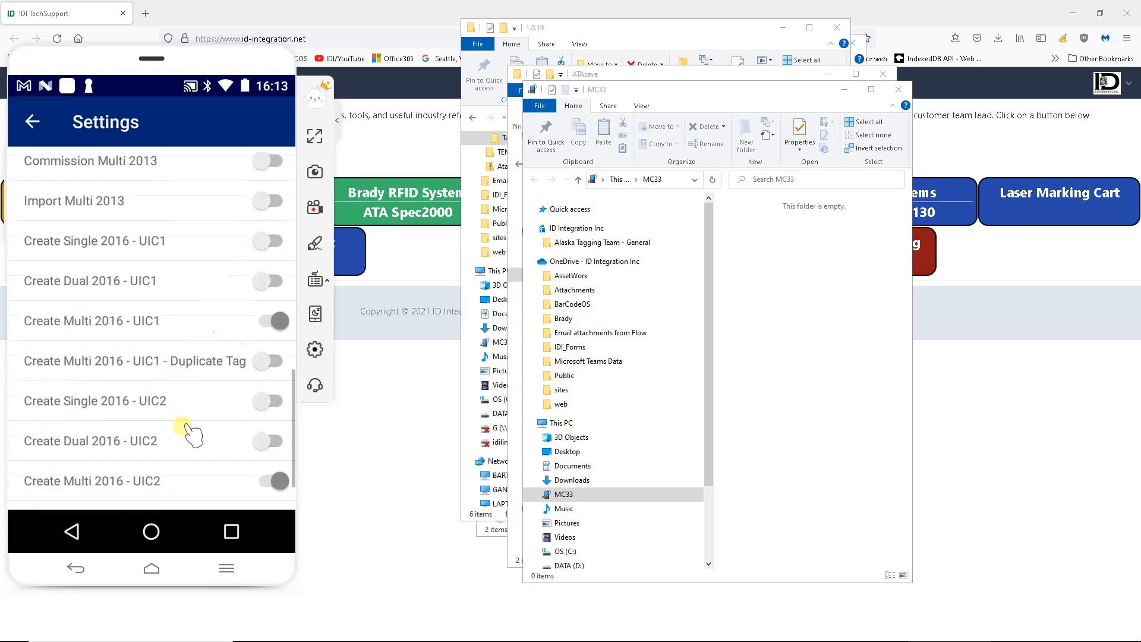
pyautogui.click(268, 454)
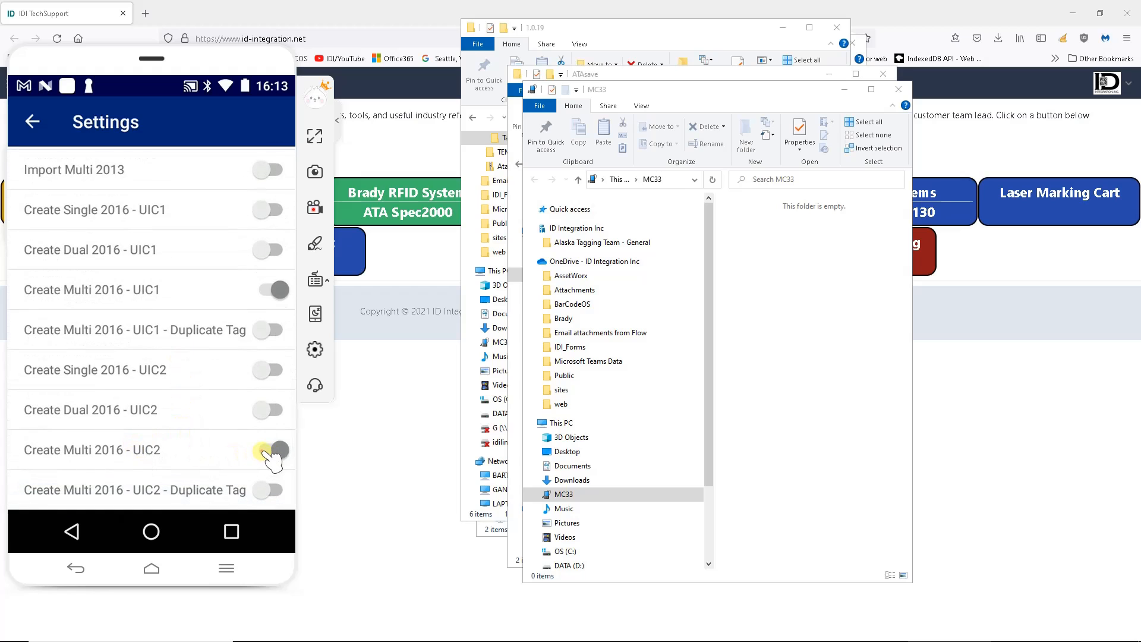
pyautogui.click(33, 121)
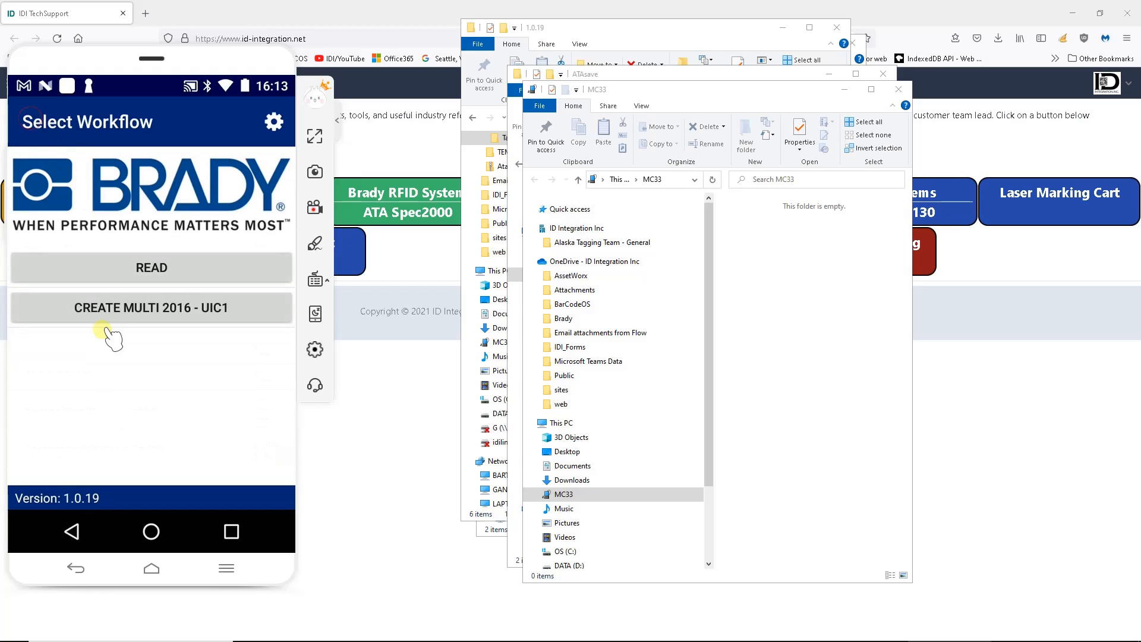